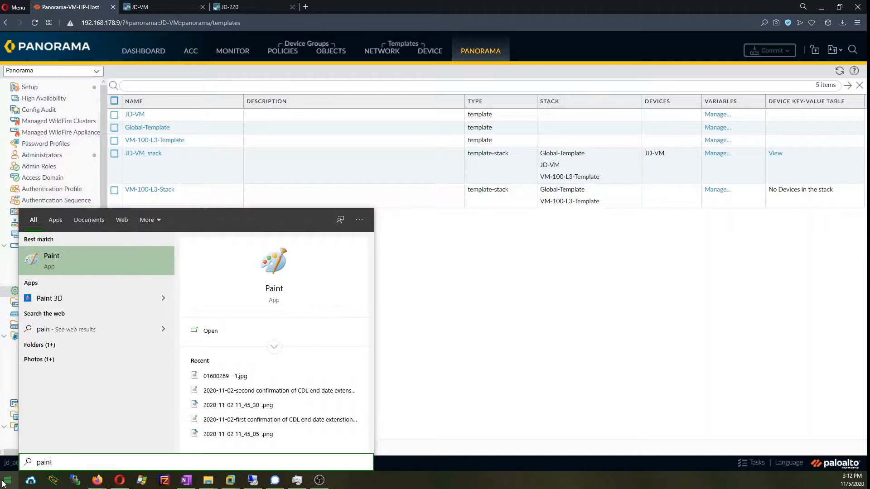
# - Open Paint with a blank canvas and maximize its window
pyautogui.press('Return')
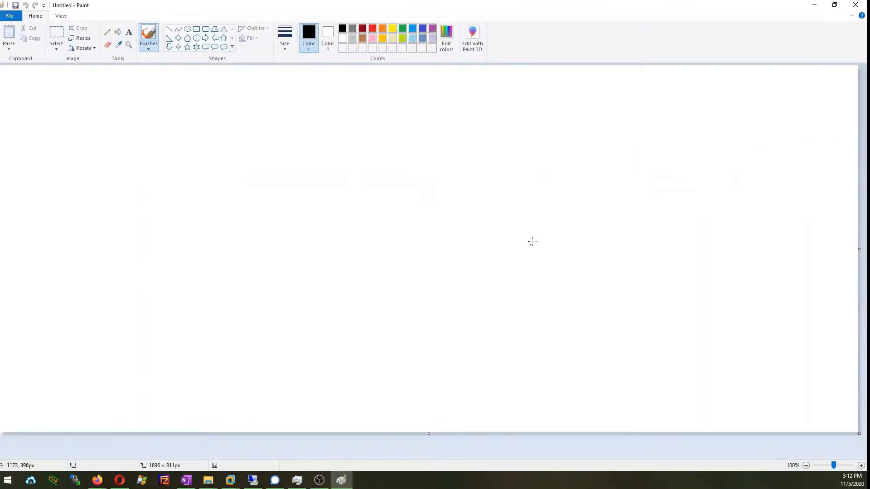
pyautogui.moveTo(387, 4)
pyautogui.mouseDown()
pyautogui.moveTo(510, 165)
pyautogui.moveTo(579, 101)
pyautogui.moveTo(569, 78)
pyautogui.moveTo(586, 74)
pyautogui.mouseUp()
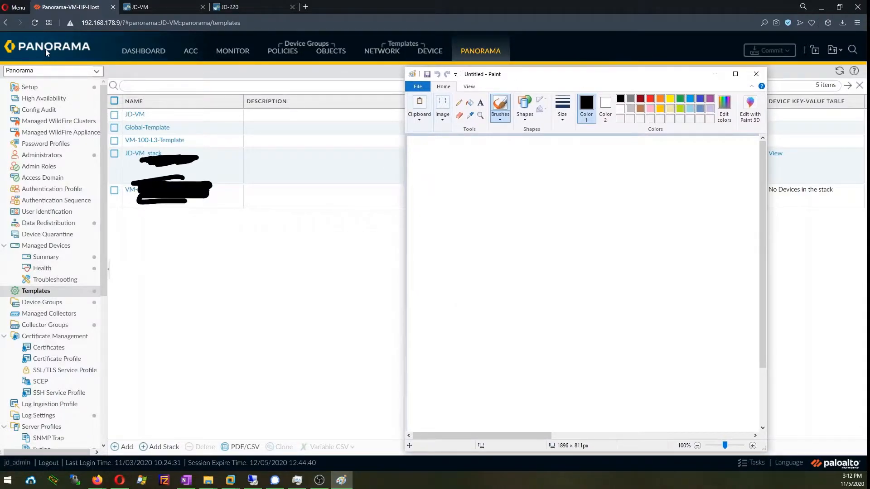
pyautogui.moveTo(64, 50)
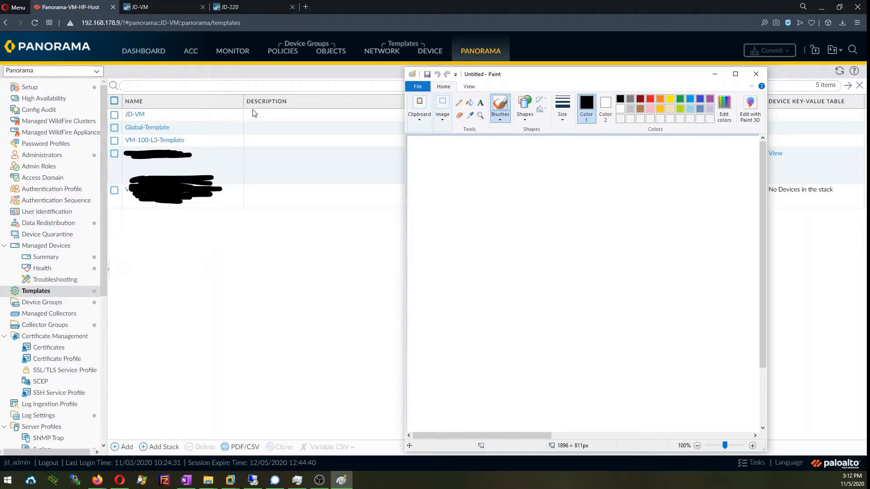
pyautogui.moveTo(507, 75); pyautogui.dragTo(394, 68)
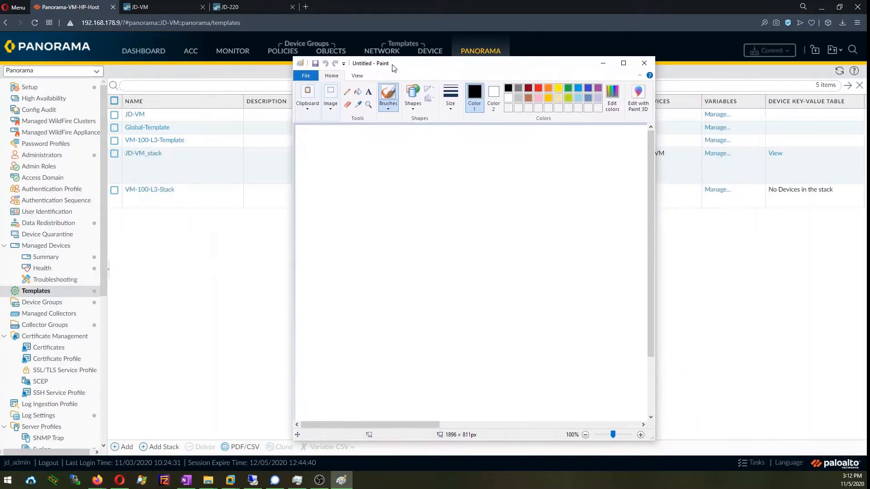
pyautogui.doubleClick(393, 68)
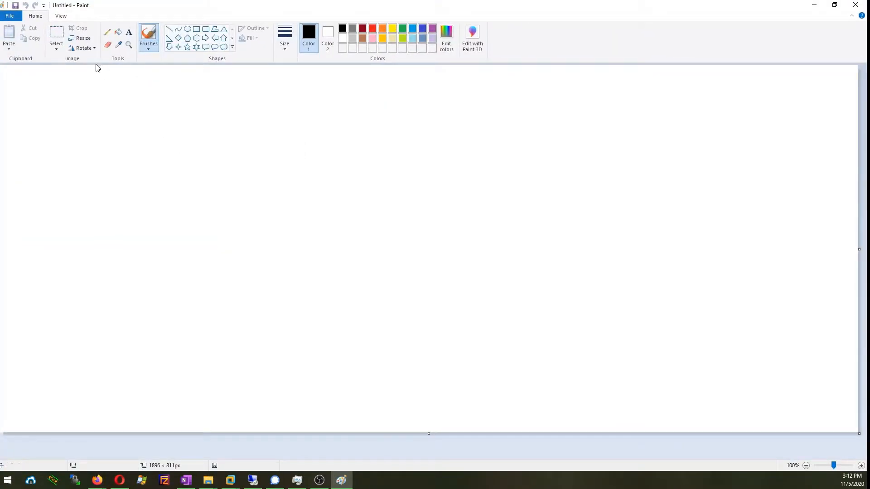
# - Add the text label "Network" near the upper-left corner of the canvas
pyautogui.click(196, 29)
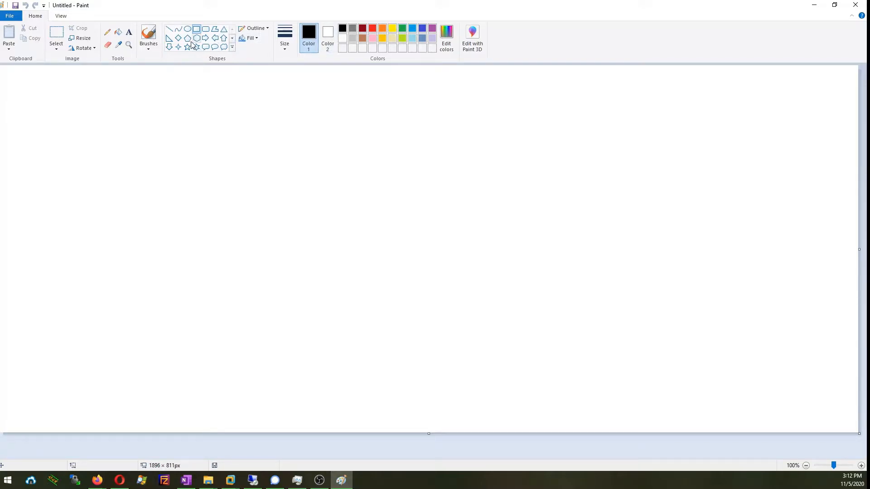
pyautogui.click(128, 31)
pyautogui.click(107, 86)
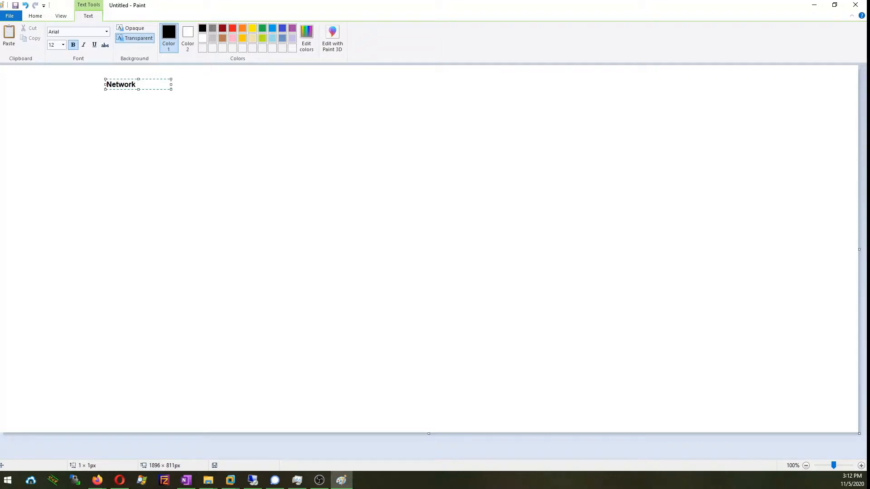
pyautogui.write('Network')
pyautogui.press('Return')
pyautogui.moveTo(171, 93); pyautogui.dragTo(317, 94)
pyautogui.click(117, 138)
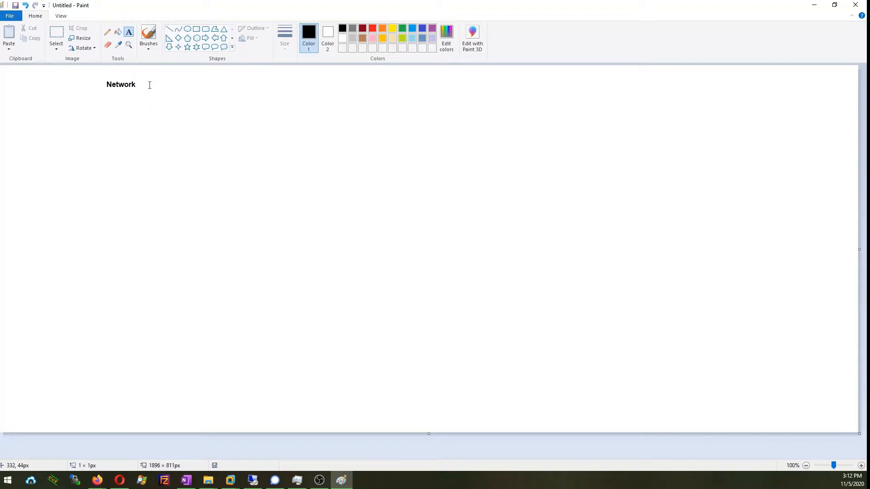
# - Add the text label "Device" just to the right of the "Network" label
pyautogui.click(150, 86)
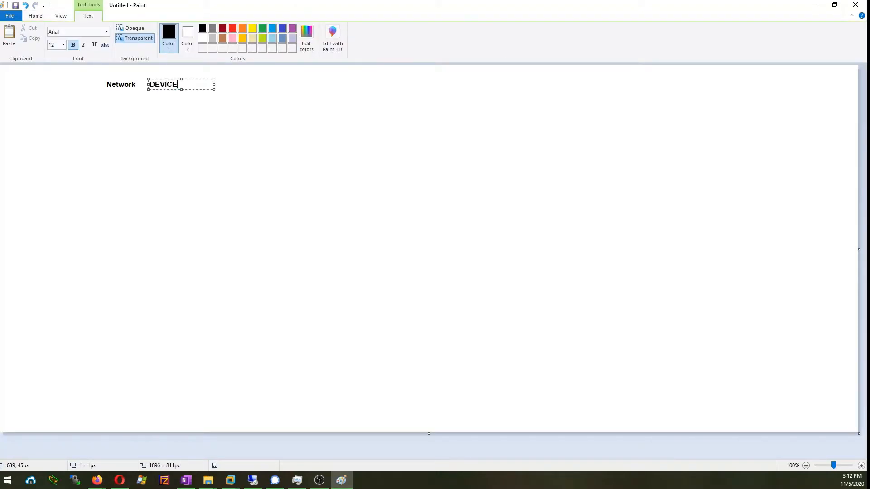
pyautogui.write('Device')
pyautogui.press('Return')
pyautogui.click(322, 161)
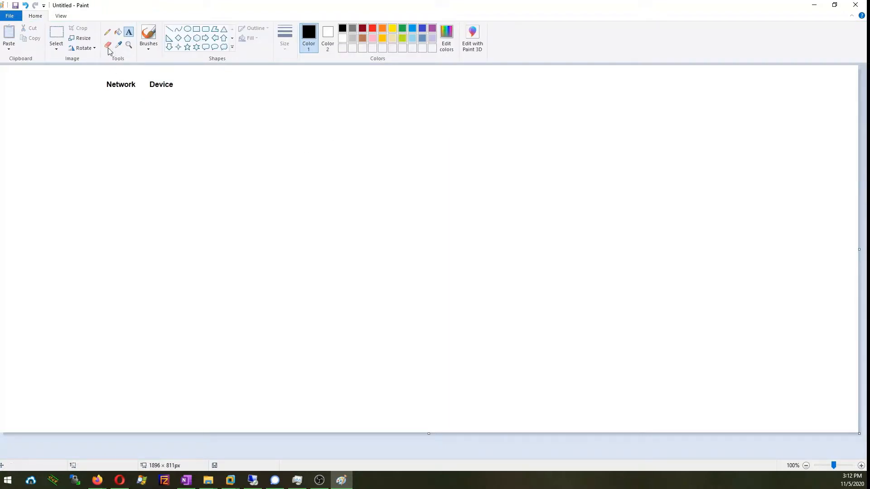
# - Draw a large outlined rectangle about 1111 × 630 px below the Network and Device labels
pyautogui.click(194, 31)
pyautogui.moveTo(96, 122); pyautogui.dragTo(599, 407)
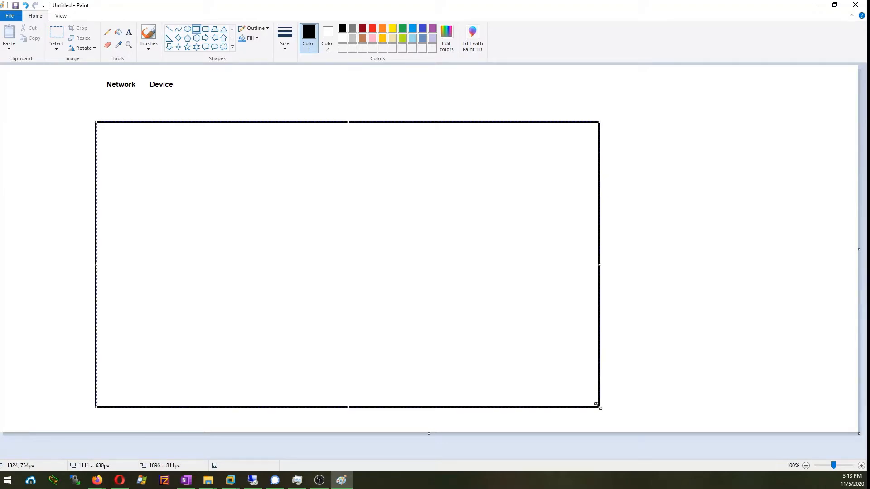
pyautogui.click(228, 89)
# - Add the text label "template stack" just above the upper-left part of the large rectangle
pyautogui.click(129, 32)
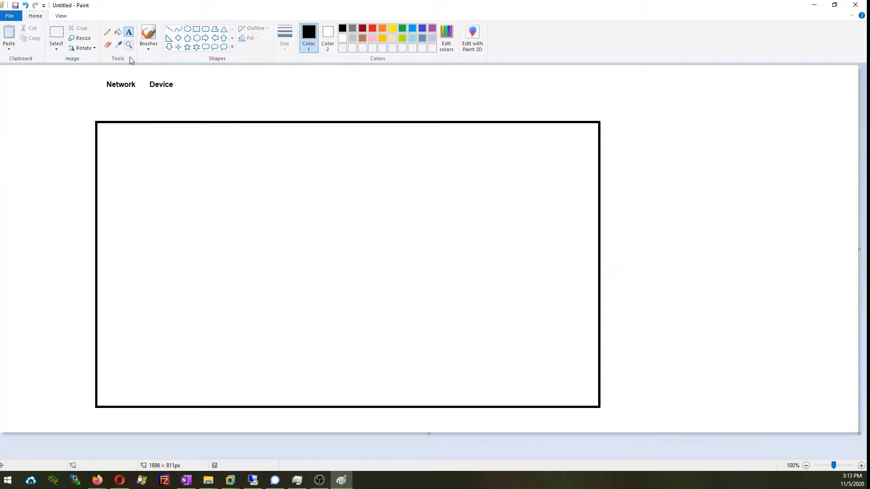
pyautogui.click(116, 107)
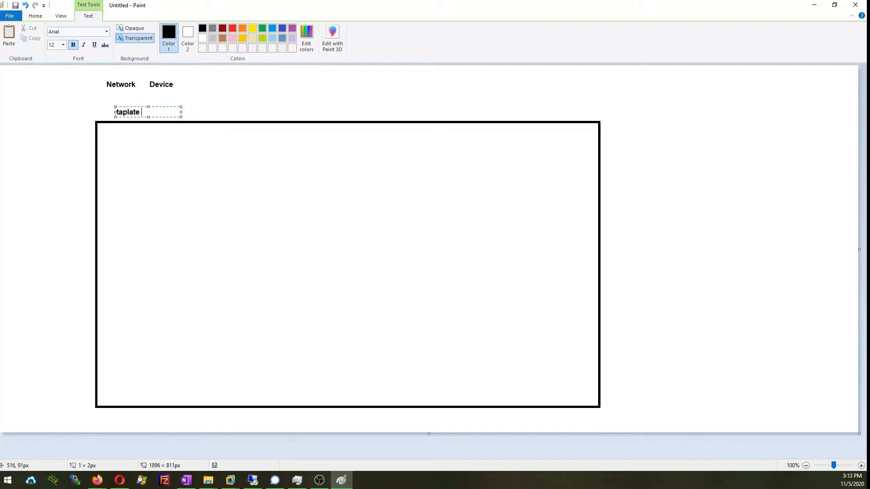
pyautogui.write('temp')
pyautogui.click(311, 131)
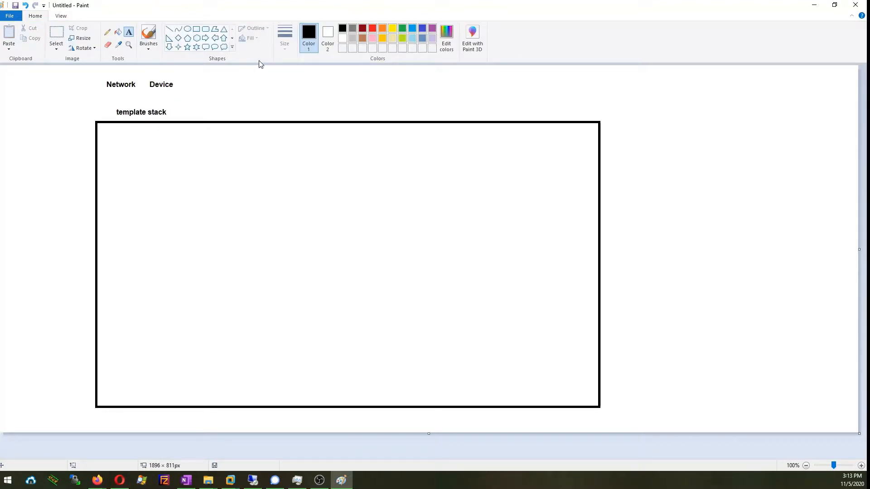
# - Draw a rectangle about 1014 × 75 px along the upper inside of the large rectangle and label it "Global-Template"
pyautogui.click(196, 29)
pyautogui.moveTo(115, 142); pyautogui.dragTo(574, 176)
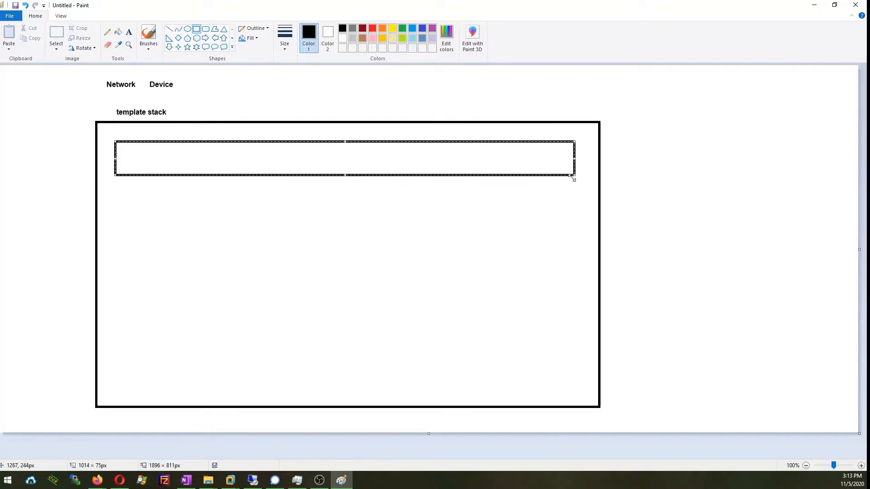
pyautogui.click(196, 221)
pyautogui.click(129, 32)
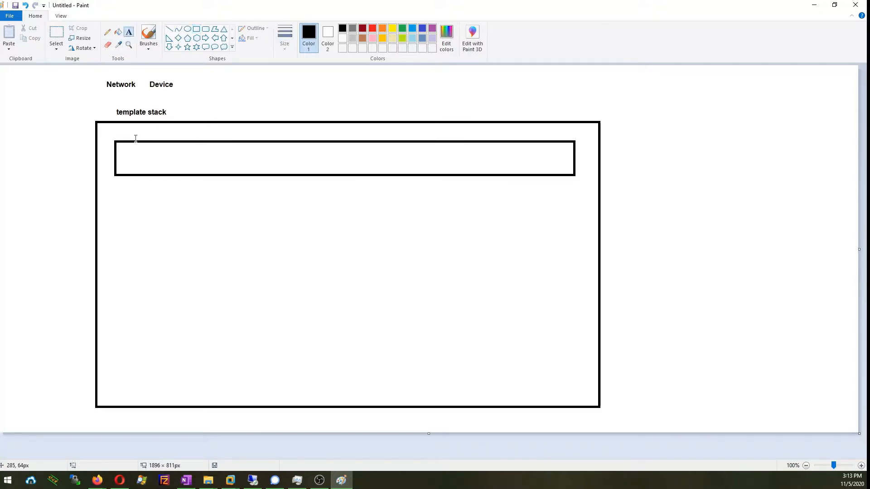
pyautogui.click(123, 146)
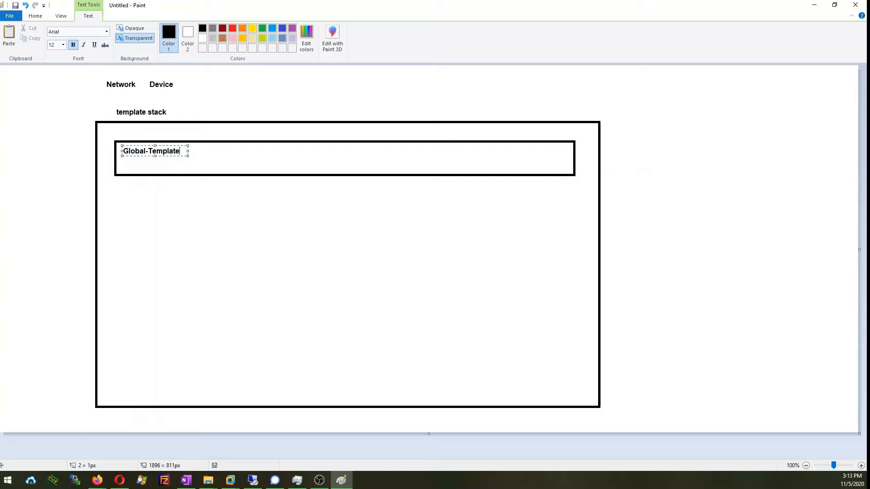
pyautogui.click(153, 235)
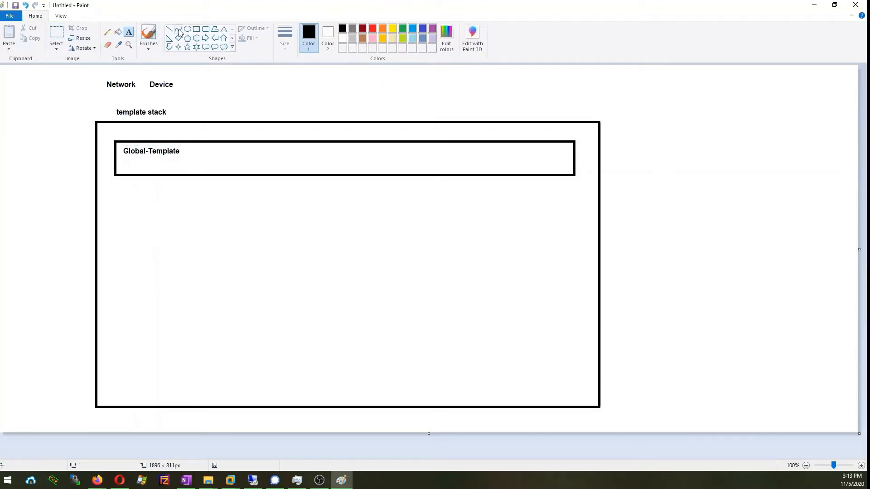
# - Draw a rectangle about 1019 × 84 px below the Global-Template box and label it "Best-Practices-Template" on one line
pyautogui.click(197, 29)
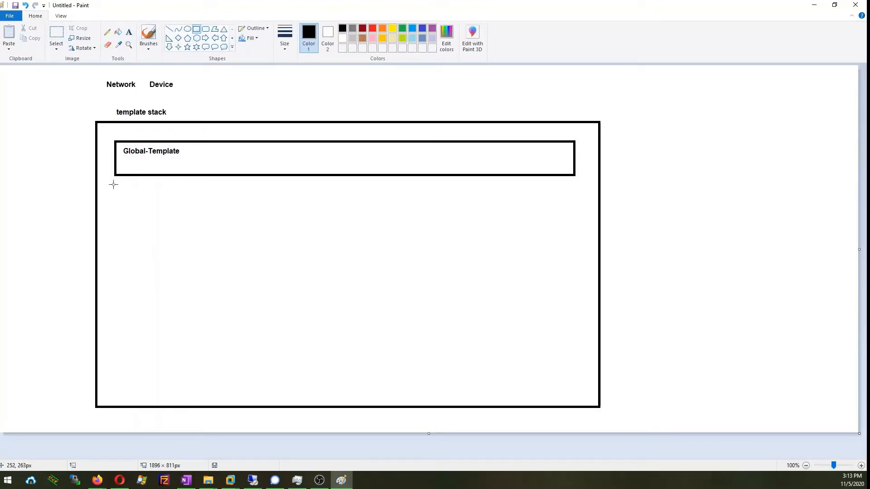
pyautogui.moveTo(114, 184)
pyautogui.mouseDown()
pyautogui.moveTo(525, 204)
pyautogui.moveTo(575, 222)
pyautogui.mouseUp()
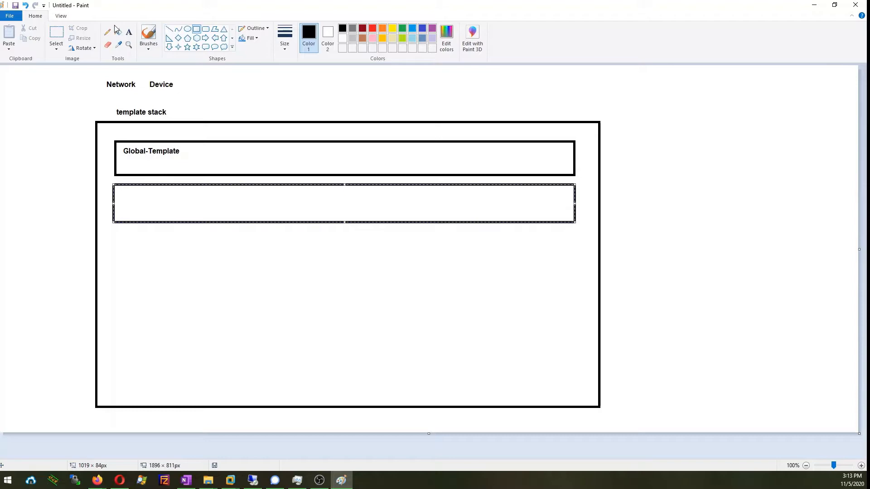
pyautogui.click(129, 31)
pyautogui.click(121, 194)
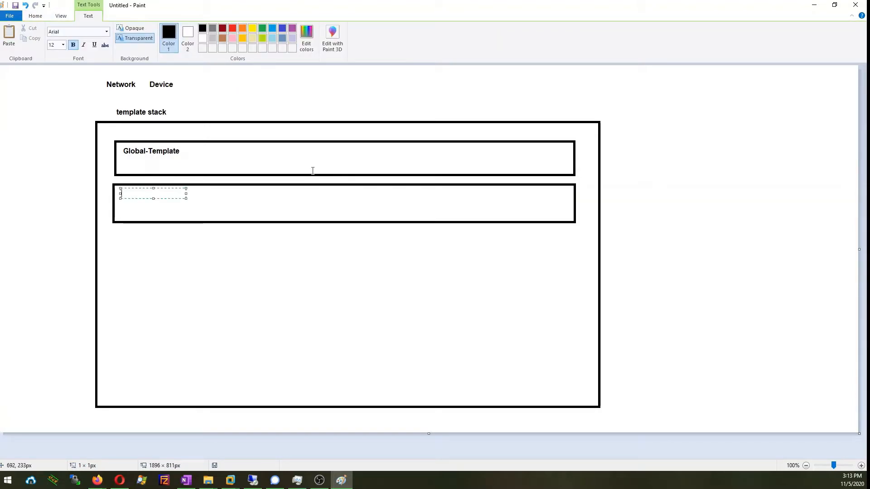
pyautogui.write('Best-Prac')
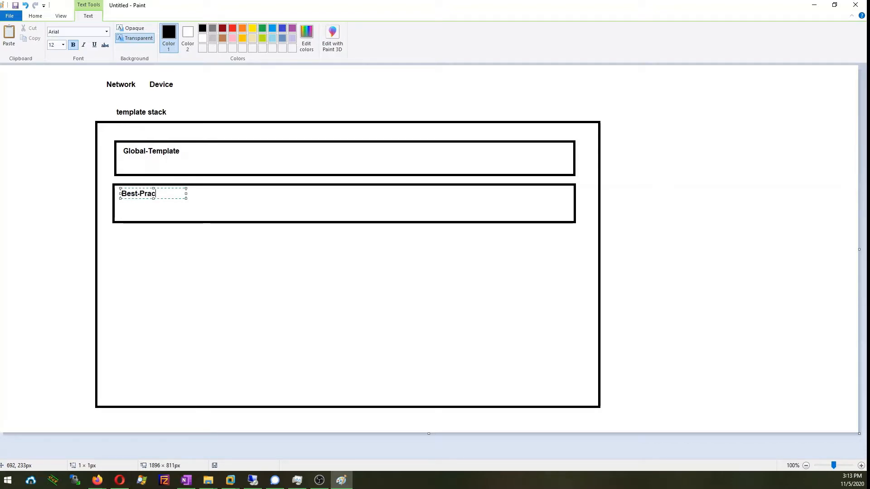
pyautogui.write('tices-T')
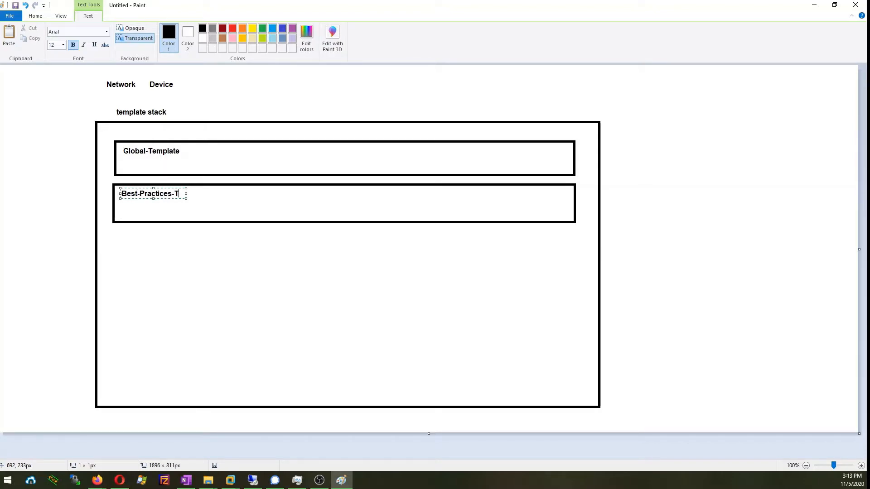
pyautogui.write('emplate')
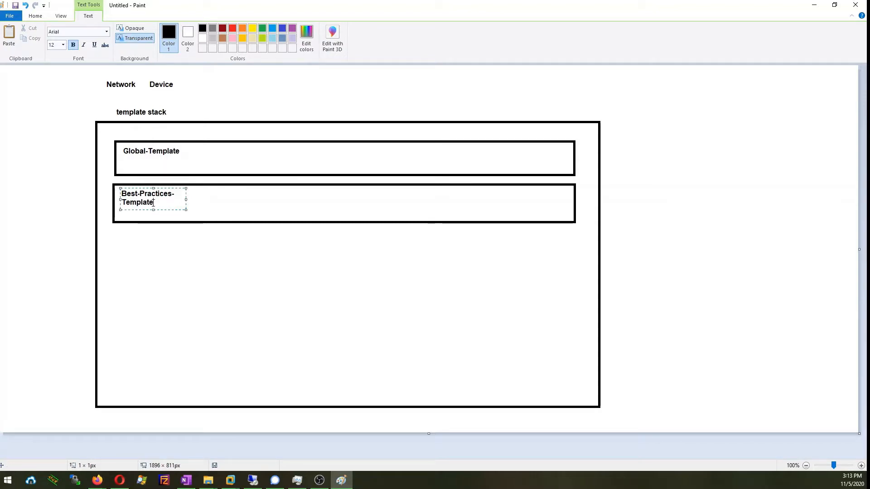
pyautogui.moveTo(186, 200); pyautogui.dragTo(251, 199)
pyautogui.click(227, 231)
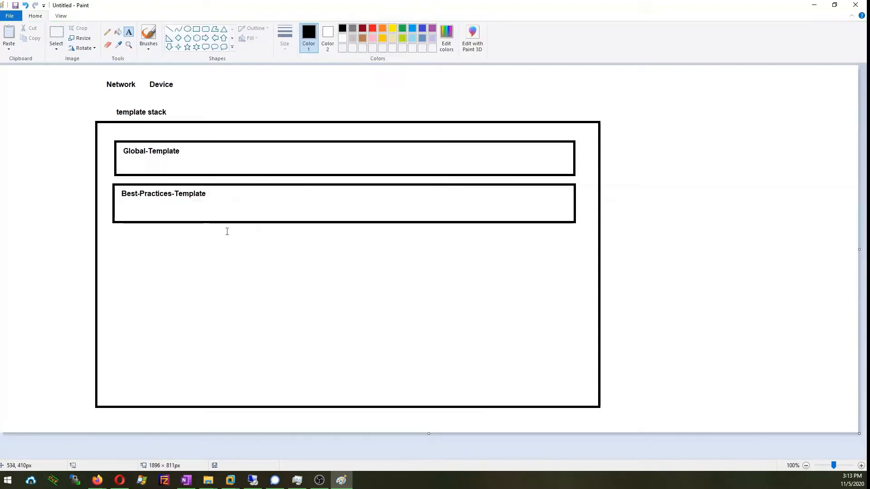
# - Draw a third inner rectangle about 1010 × 80 px below the Best-Practices-Template box
pyautogui.click(197, 29)
pyautogui.moveTo(114, 239); pyautogui.dragTo(573, 276)
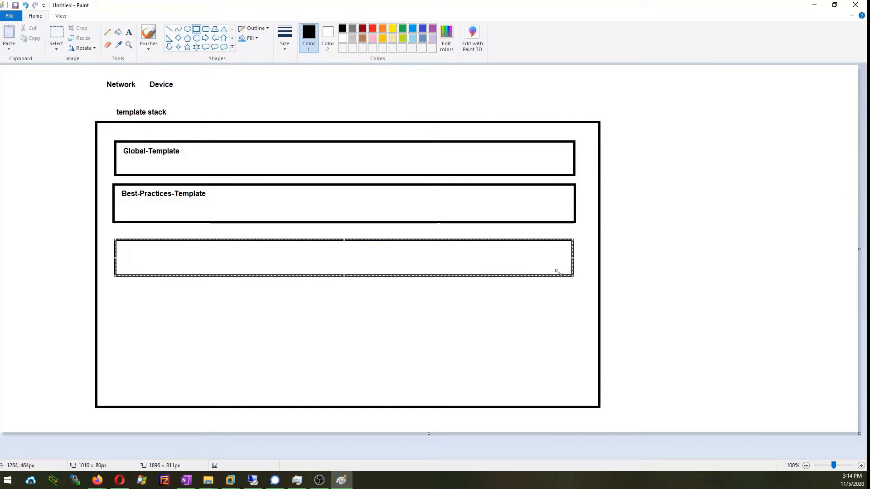
pyautogui.click(276, 133)
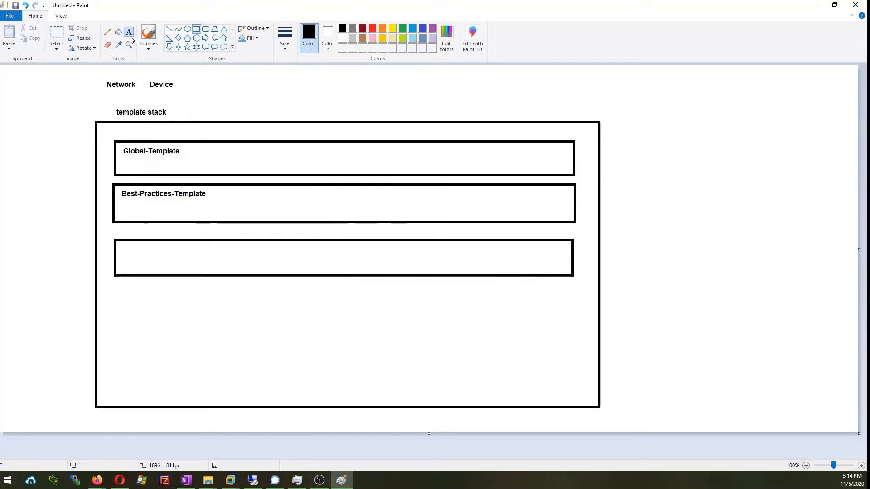
# - Label the third inner rectangle "Device-Specific-Template", widening the text box so it fits on one line
pyautogui.click(129, 35)
pyautogui.click(121, 244)
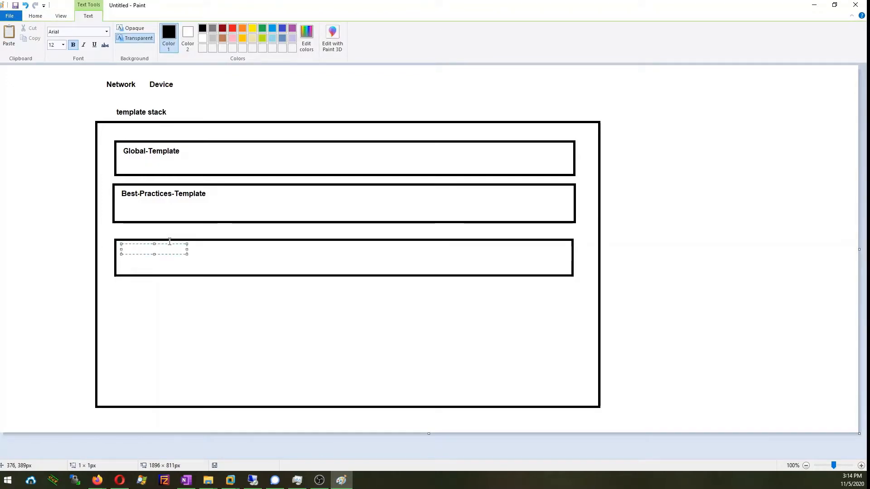
pyautogui.write('Dev')
pyautogui.write('ice-Sp')
pyautogui.press('BackSpace')
pyautogui.write('p')
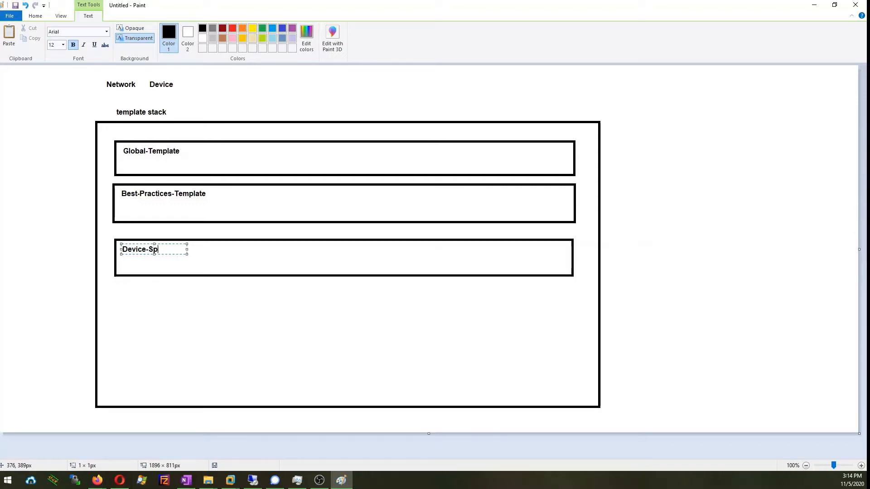
pyautogui.write('ecific-Template')
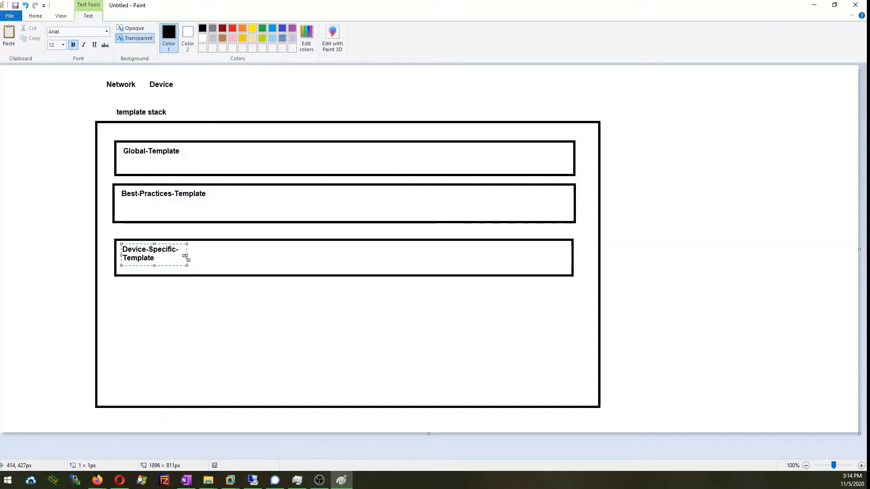
pyautogui.moveTo(188, 255); pyautogui.dragTo(273, 255)
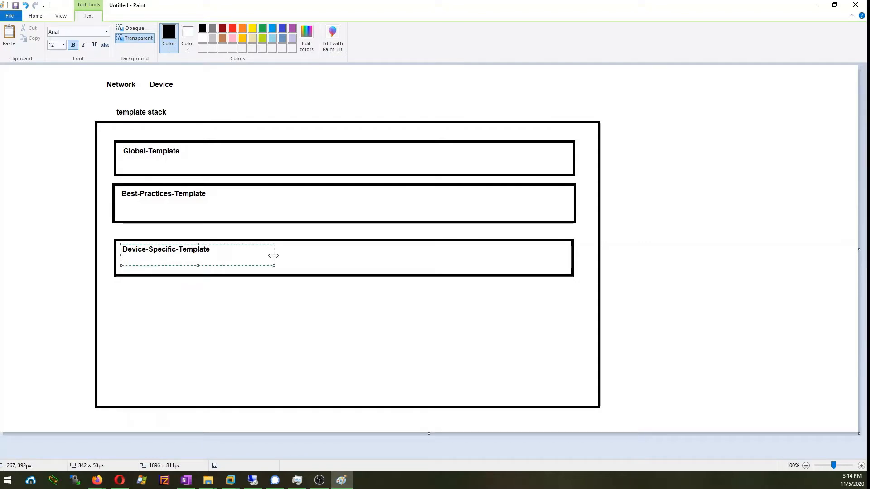
pyautogui.click(287, 348)
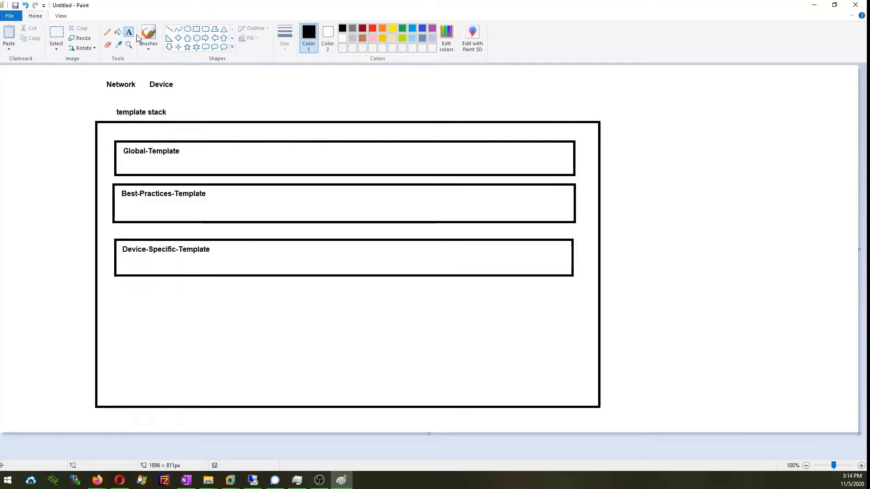
# - Draw freehand pencil curves linking the right edges of the Global, Best-Practices and Device-Specific template boxes in sequence
pyautogui.click(107, 32)
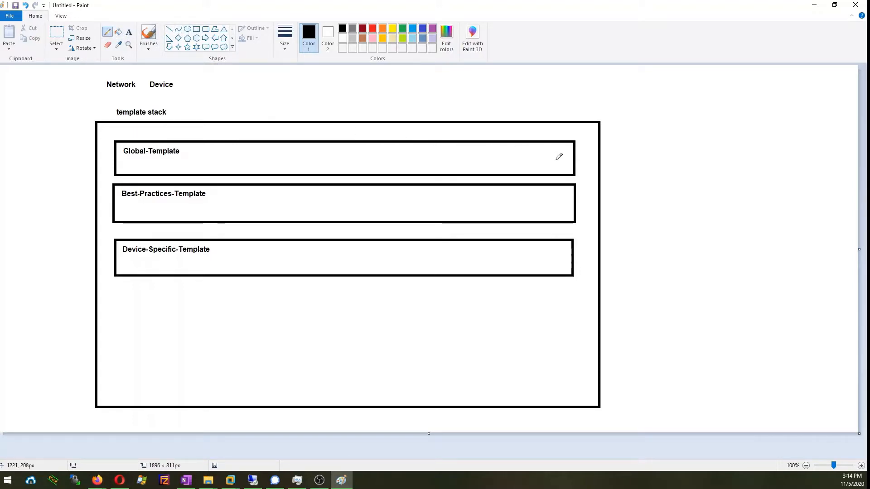
pyautogui.moveTo(576, 156)
pyautogui.mouseDown()
pyautogui.moveTo(585, 162)
pyautogui.moveTo(578, 194)
pyautogui.moveTo(588, 209)
pyautogui.moveTo(578, 246)
pyautogui.mouseUp()
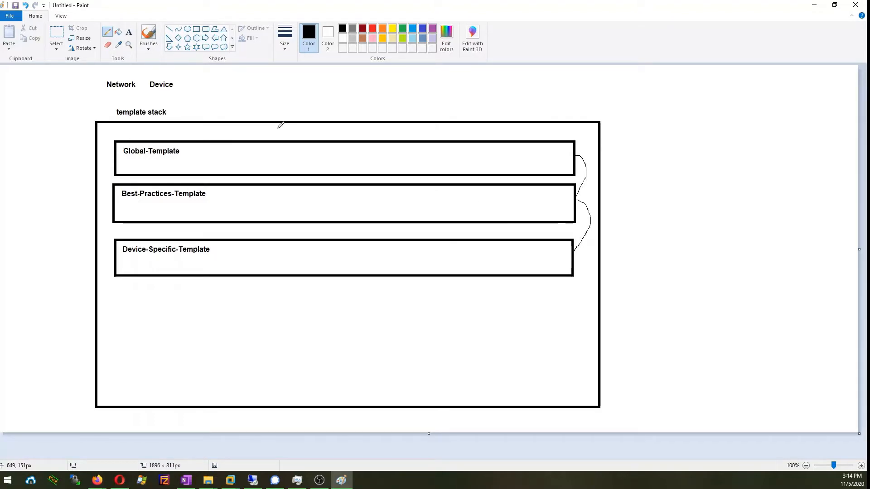
# - Add red text "w/ overlapping configuration" inside the Global-Template box and widen its text box to about 803 px
pyautogui.click(127, 33)
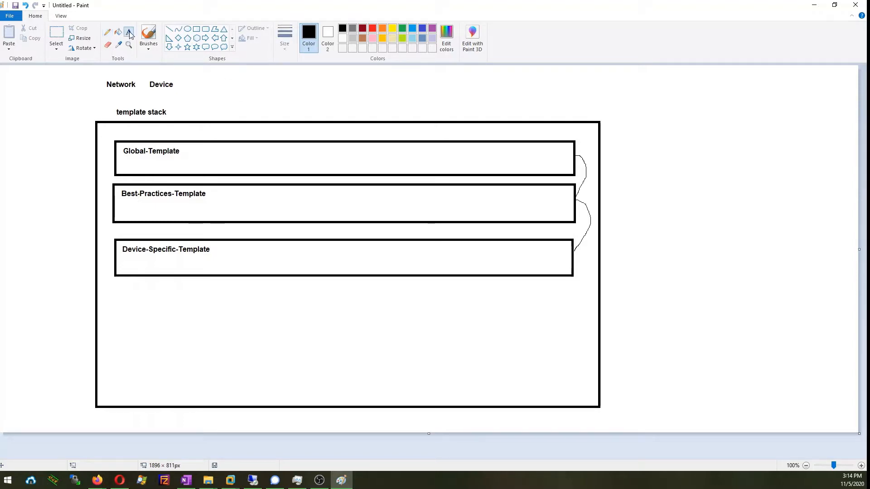
pyautogui.click(190, 158)
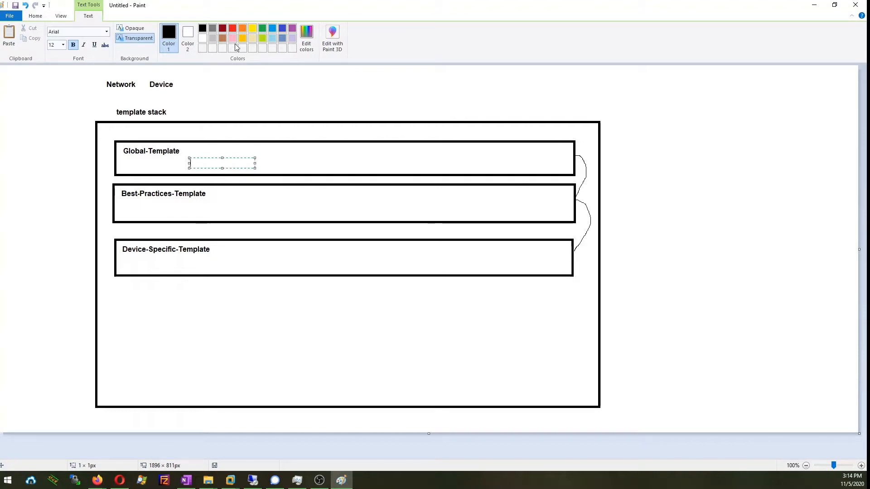
pyautogui.click(233, 29)
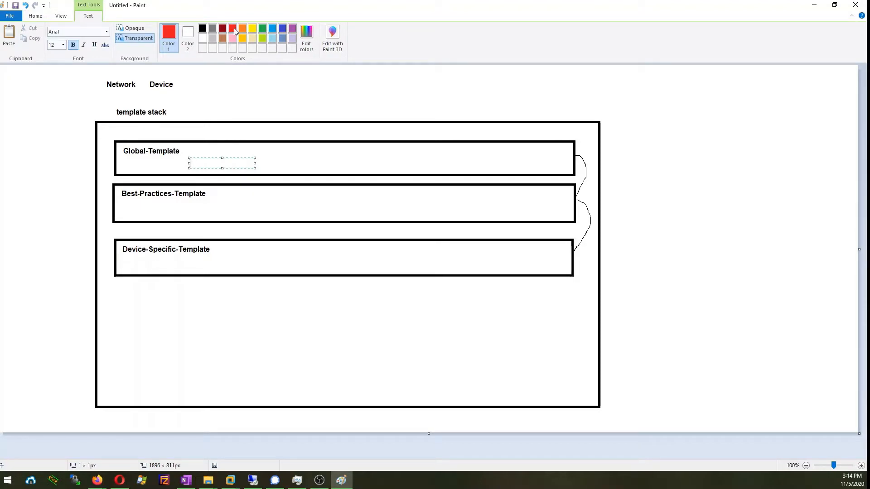
pyautogui.write('w/ overlapp')
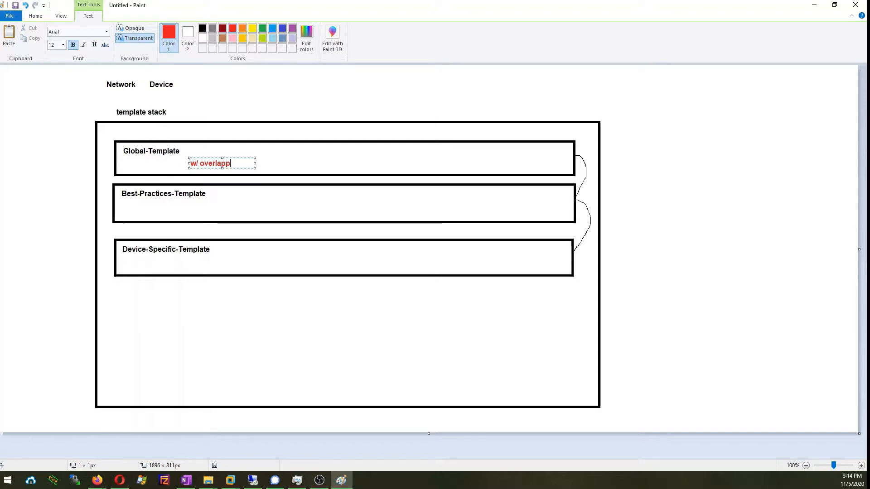
pyautogui.write('ing configuration')
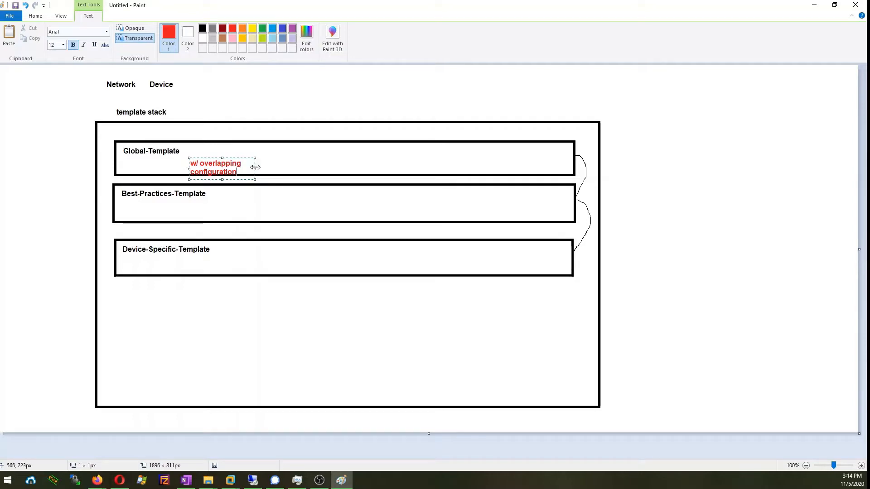
pyautogui.moveTo(255, 168); pyautogui.dragTo(542, 146)
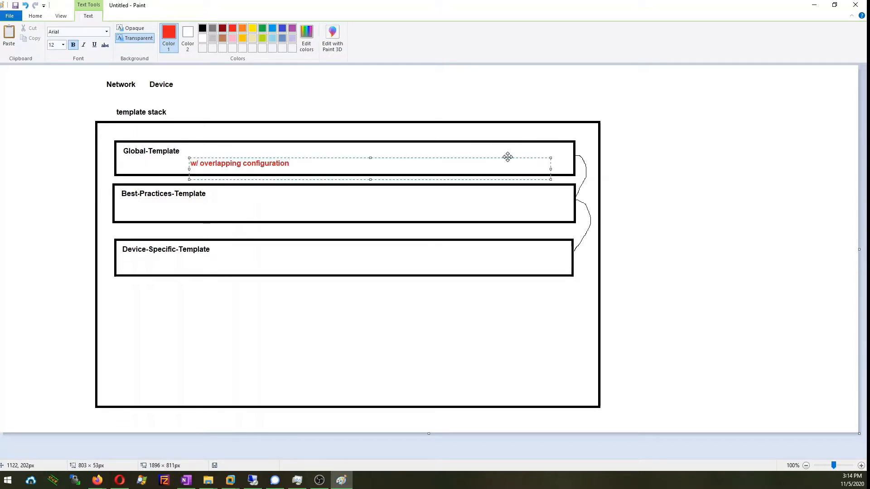
# - Complete the red note with "the Template at the top*** will take precedence (will win)" and place it on the canvas
pyautogui.write('t emplate at the top')
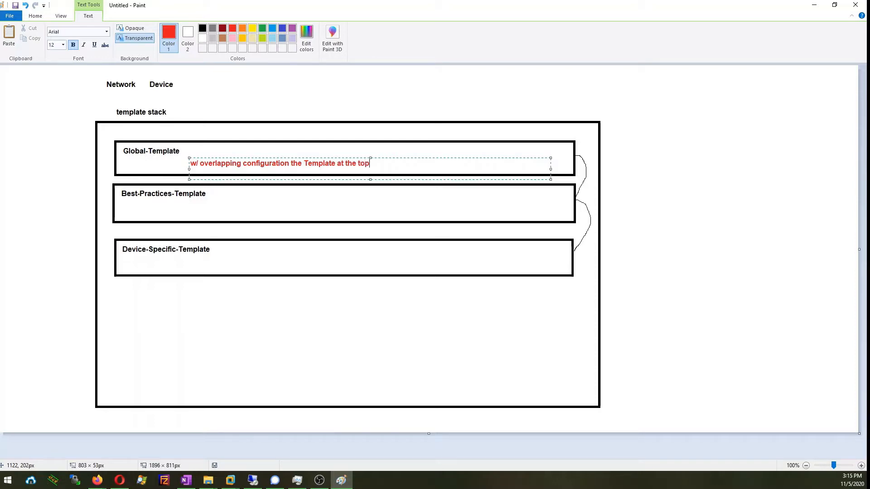
pyautogui.write('*** wi')
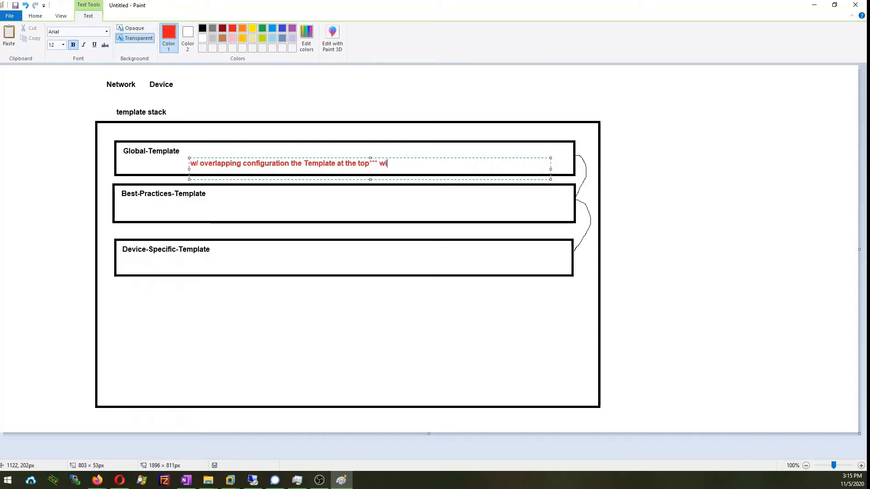
pyautogui.write('ll take pr')
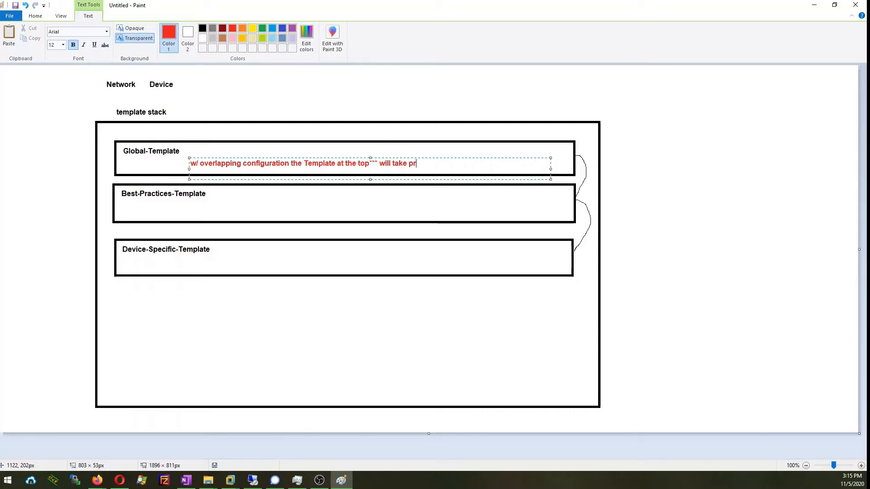
pyautogui.write('c')
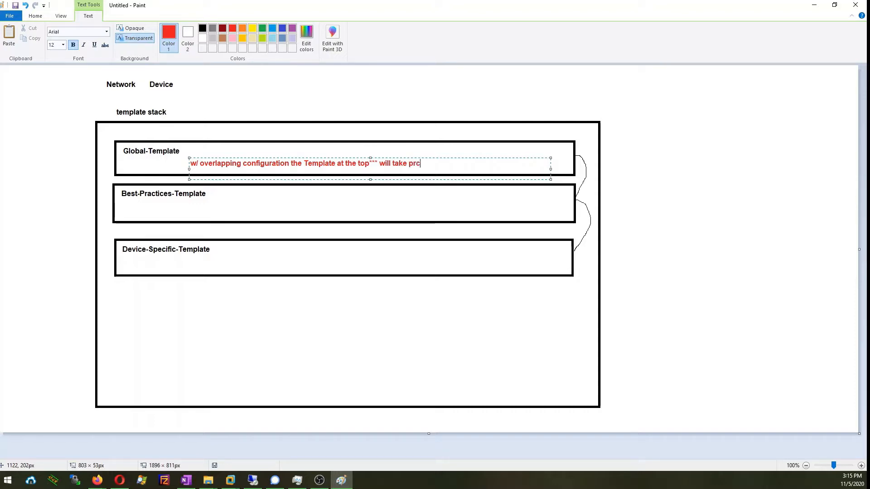
pyautogui.write('ed')
pyautogui.press('BackSpace')
pyautogui.press('BackSpace')
pyautogui.press('BackSpace')
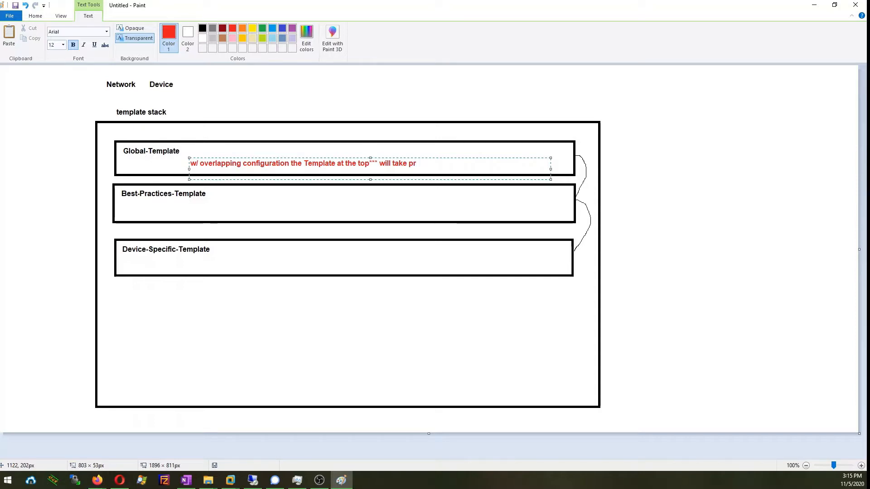
pyautogui.write('ecedence (will win')
pyautogui.write(')')
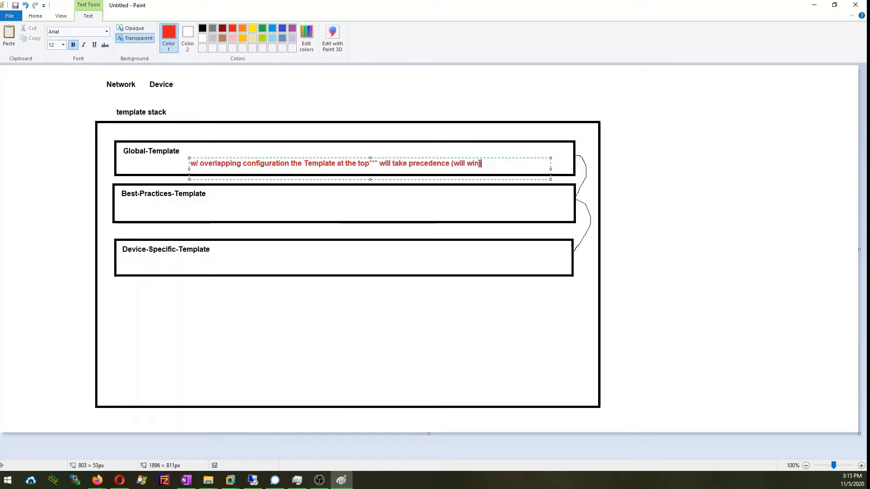
pyautogui.click(469, 214)
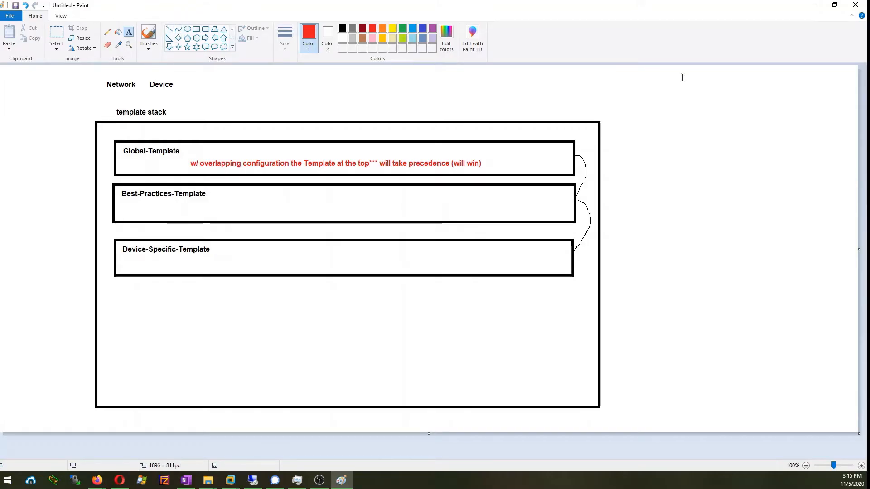
# - Add a purple "Template scopes" label in the empty area beyond the template stack box, level with the Network and Device labels
pyautogui.click(657, 81)
pyautogui.click(292, 28)
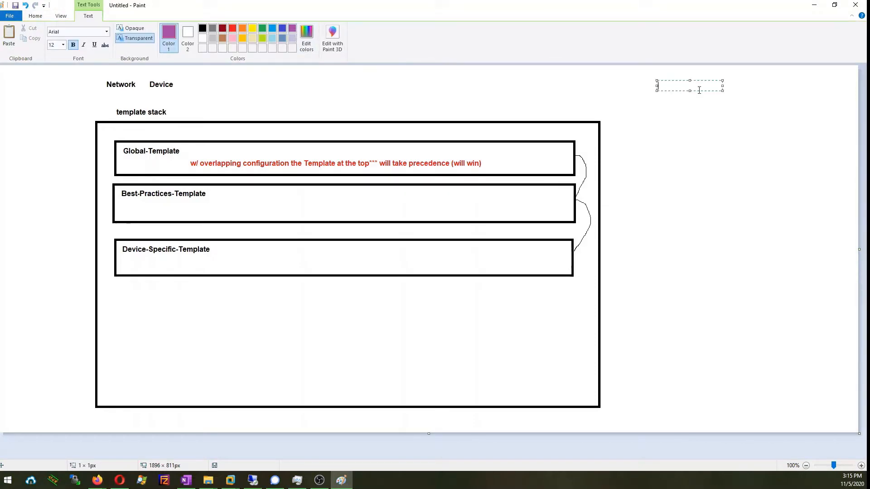
pyautogui.write('Tem')
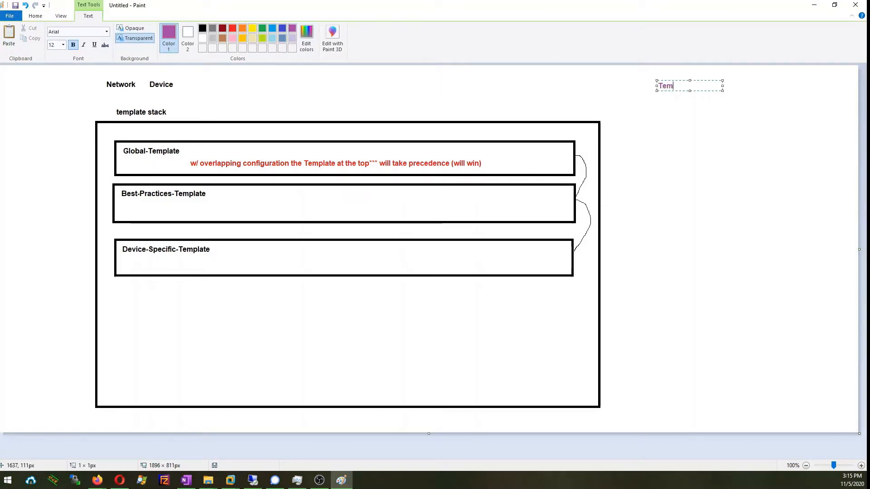
pyautogui.write('plate ')
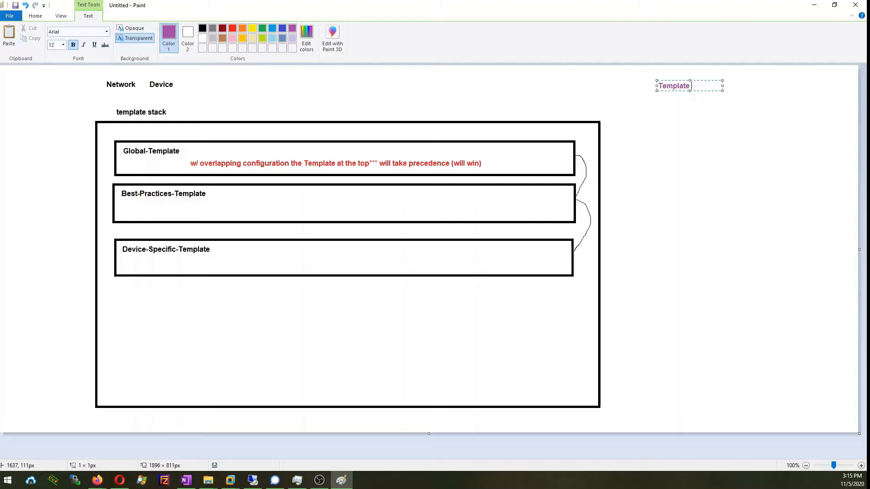
pyautogui.write('scopes')
pyautogui.click(698, 118)
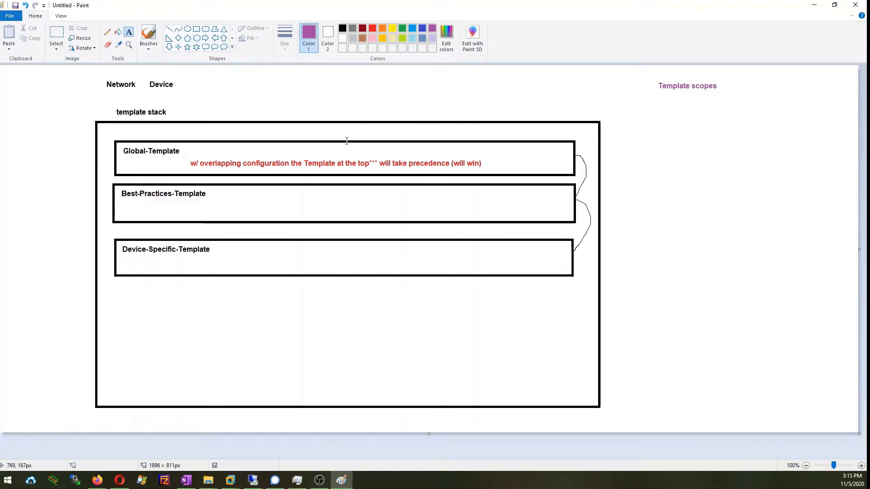
# - Draw purple rectangles just inside the borders of the Global, Best-Practices and Device-Specific template boxes
pyautogui.click(196, 29)
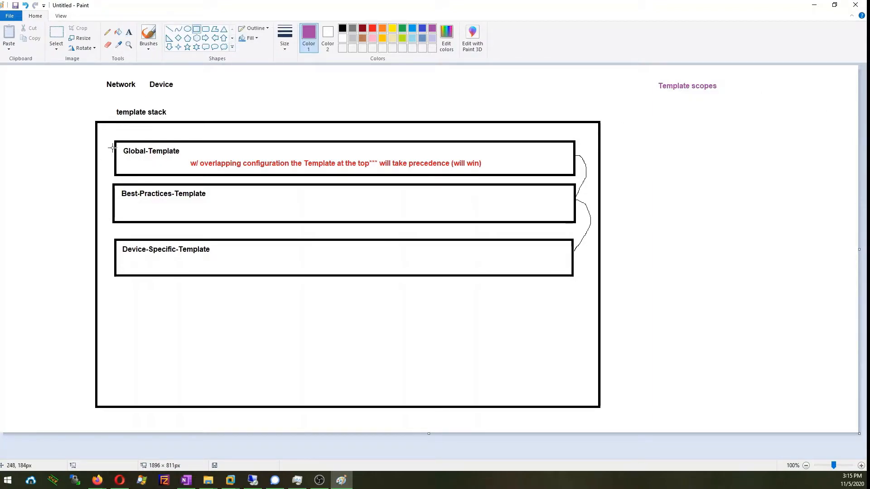
pyautogui.moveTo(117, 143); pyautogui.dragTo(572, 173)
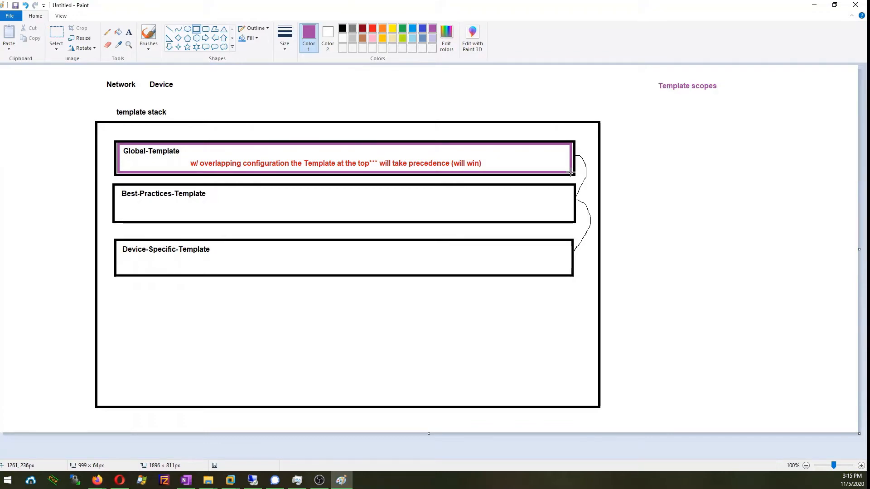
pyautogui.click(663, 183)
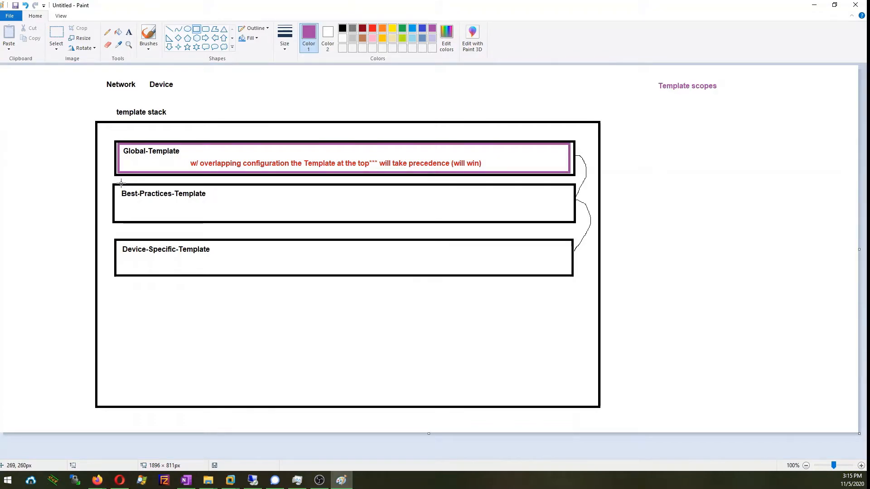
pyautogui.moveTo(114, 184); pyautogui.dragTo(572, 220)
pyautogui.click(313, 262)
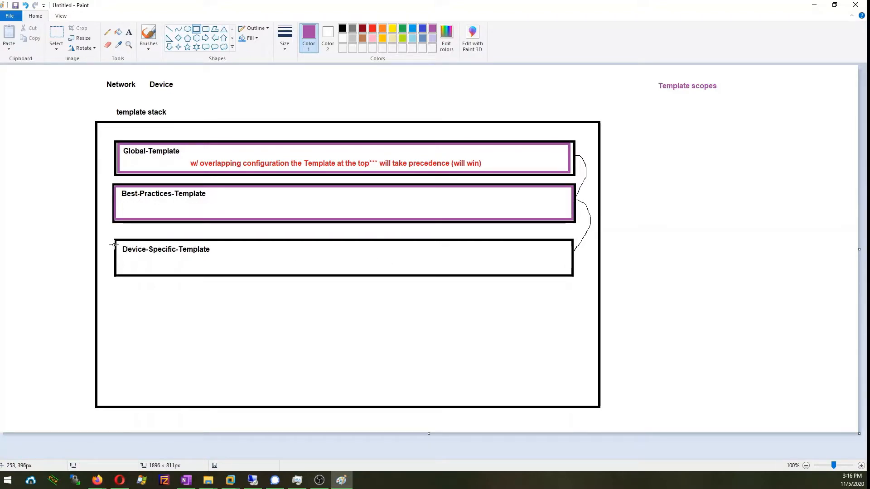
pyautogui.moveTo(117, 243); pyautogui.dragTo(570, 273)
pyautogui.click(511, 342)
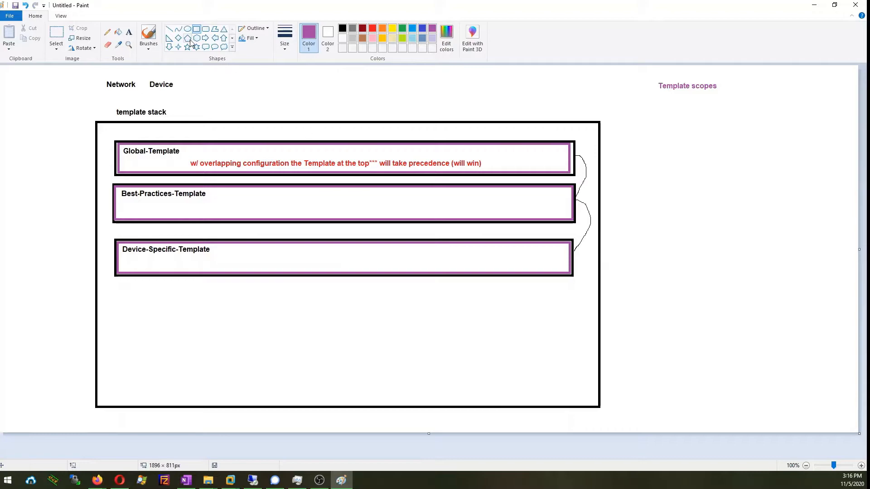
# - Place a light blue text box beside the Global-Template label
pyautogui.click(129, 32)
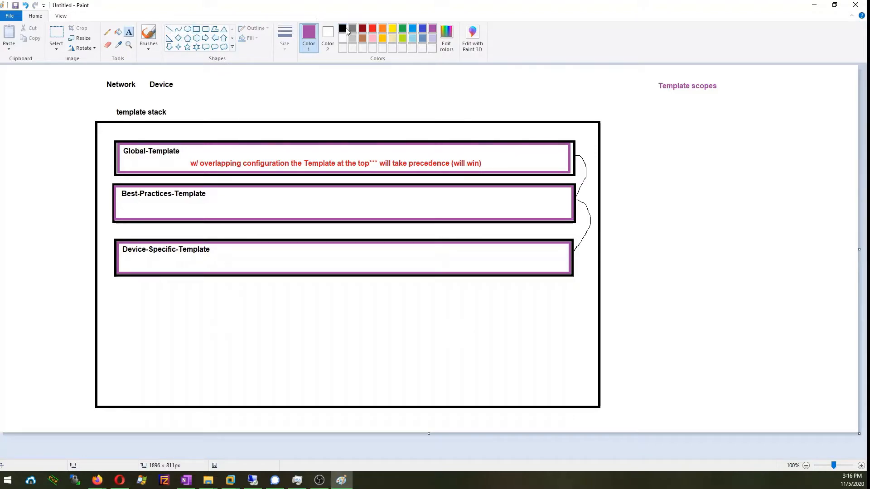
pyautogui.click(414, 29)
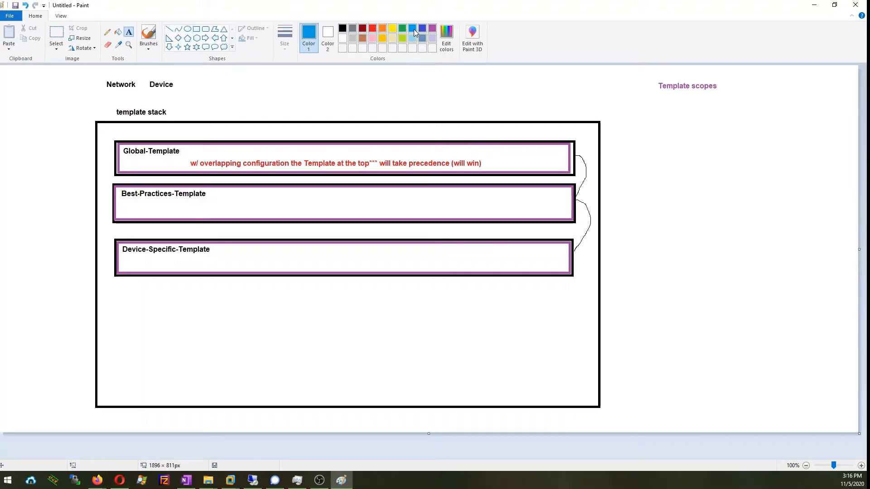
pyautogui.click(200, 151)
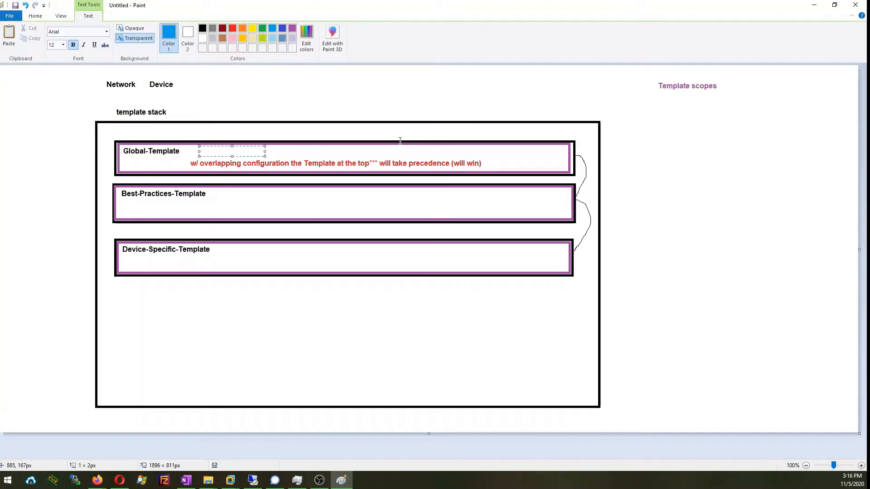
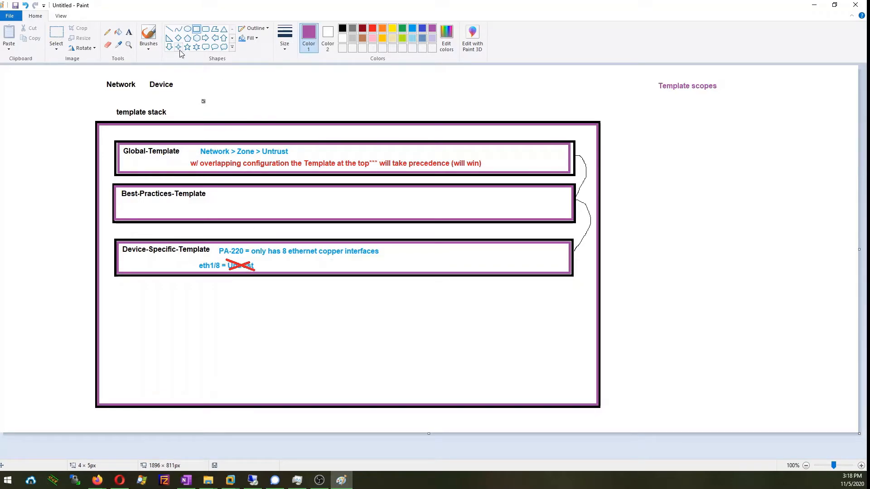
# - Add green text eth1/8 = "Untrust" in the lower part of the template stack box
pyautogui.click(129, 36)
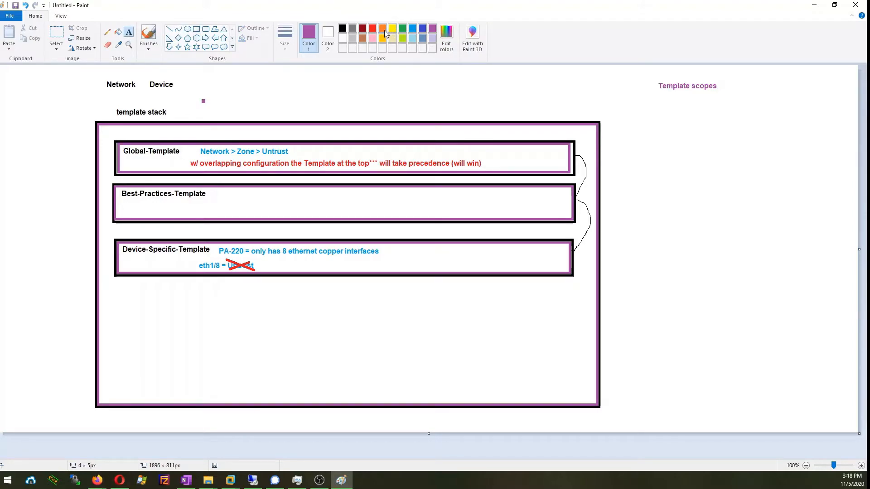
pyautogui.click(113, 357)
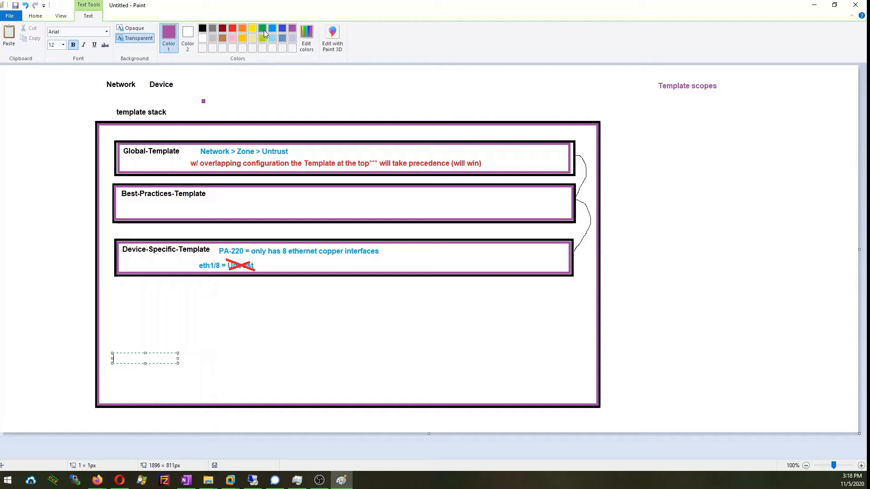
pyautogui.click(263, 30)
pyautogui.write('eth1/8 = "')
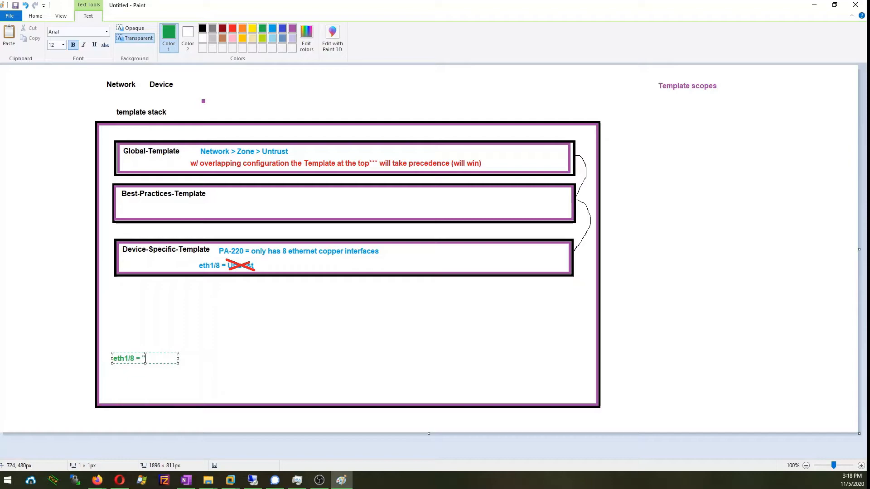
pyautogui.write('Untrust')
pyautogui.hotkey('shift', 'Left')
pyautogui.hotkey('shift', 'Left')
pyautogui.click(286, 339)
# - Add green text "Example Stack Name" in quotes beside the template stack label, widening the text box to about 400 px
pyautogui.click(170, 112)
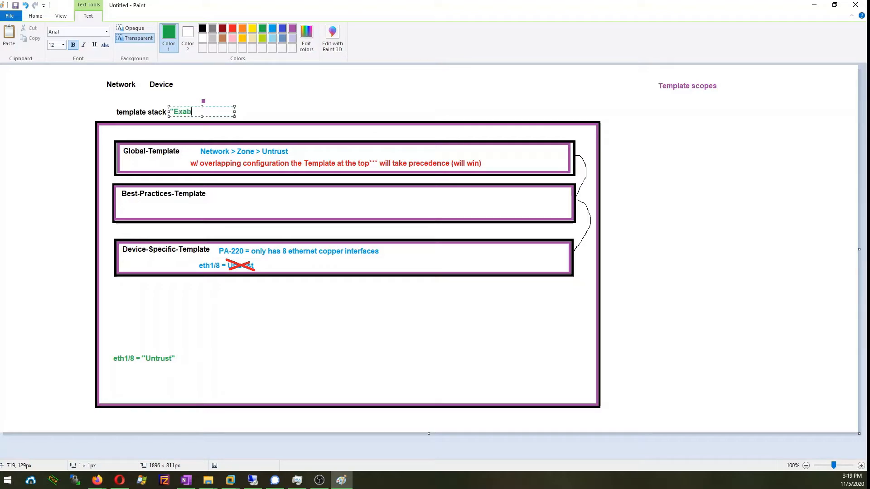
pyautogui.write('"Example Stack Name"')
pyautogui.moveTo(234, 117); pyautogui.dragTo(341, 111)
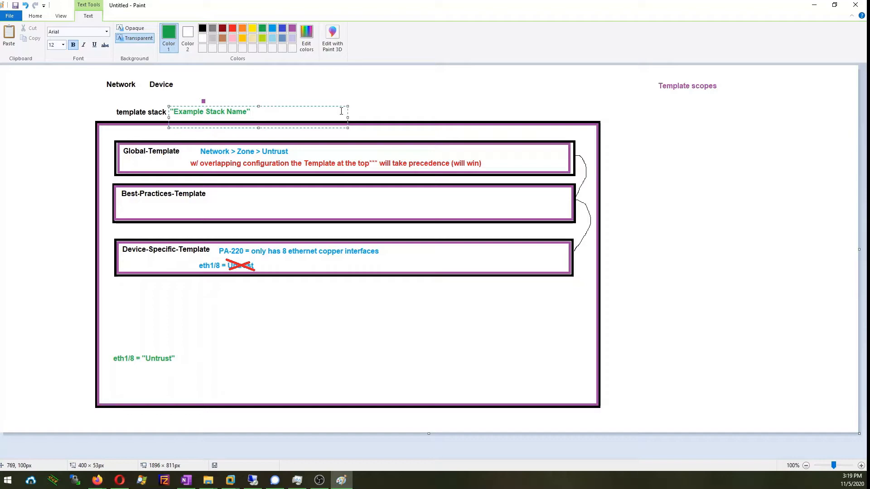
# - Change the green stack name to "Palo Alto Vato Stack" in quotes and place it on the canvas
pyautogui.hotkey('shift', 'Left')
pyautogui.press('BackSpace')
pyautogui.press('BackSpace')
pyautogui.press('BackSpace')
pyautogui.press('BackSpace')
pyautogui.press('BackSpace')
pyautogui.press('BackSpace')
pyautogui.press('BackSpace')
pyautogui.write('Valid')
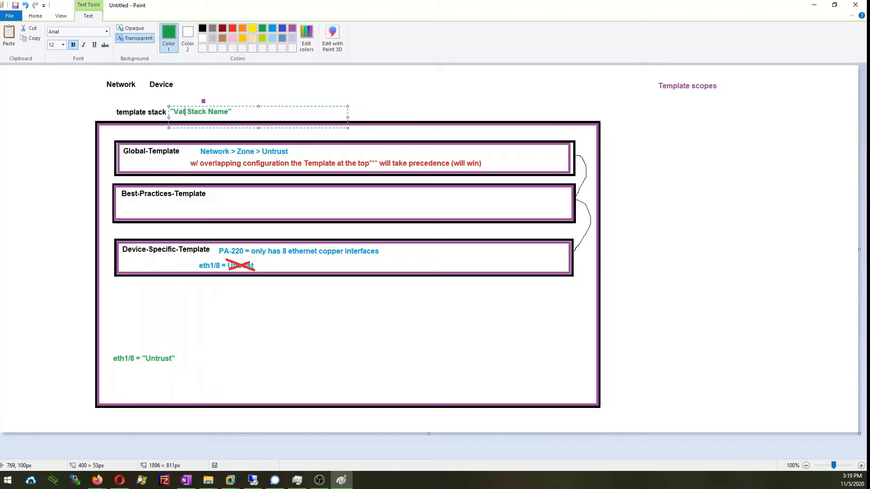
pyautogui.press('BackSpace')
pyautogui.press('BackSpace')
pyautogui.press('BackSpace')
pyautogui.press('BackSpace')
pyautogui.press('BackSpace')
pyautogui.write('Palo Alto Vato')
pyautogui.press('BackSpace')
pyautogui.press('BackSpace')
pyautogui.press('BackSpace')
pyautogui.press('BackSpace')
pyautogui.press('BackSpace')
pyautogui.click(246, 325)
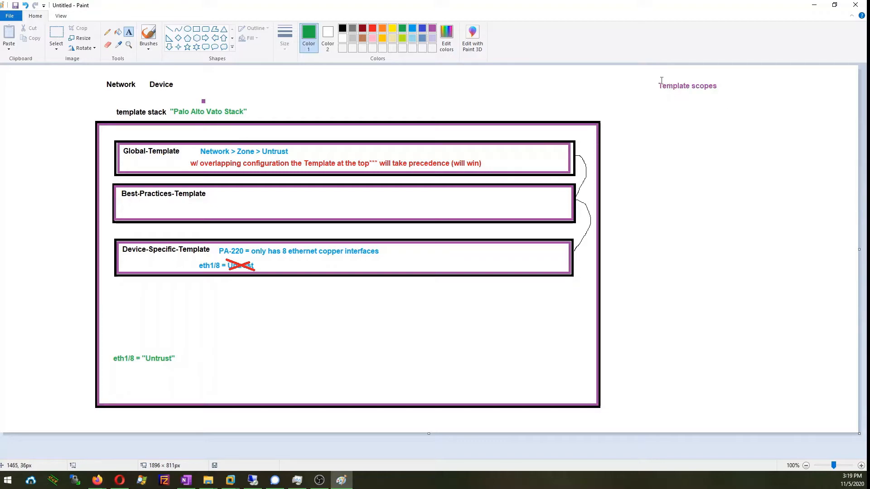
pyautogui.moveTo(651, 76); pyautogui.dragTo(726, 91)
pyautogui.click(735, 106)
pyautogui.scroll(1, 300, 325)
pyautogui.scroll(-1, 301, 326)
# - Switch to the Panorama web interface and open the JD-VM_stack template stack's settings
pyautogui.click(814, 5)
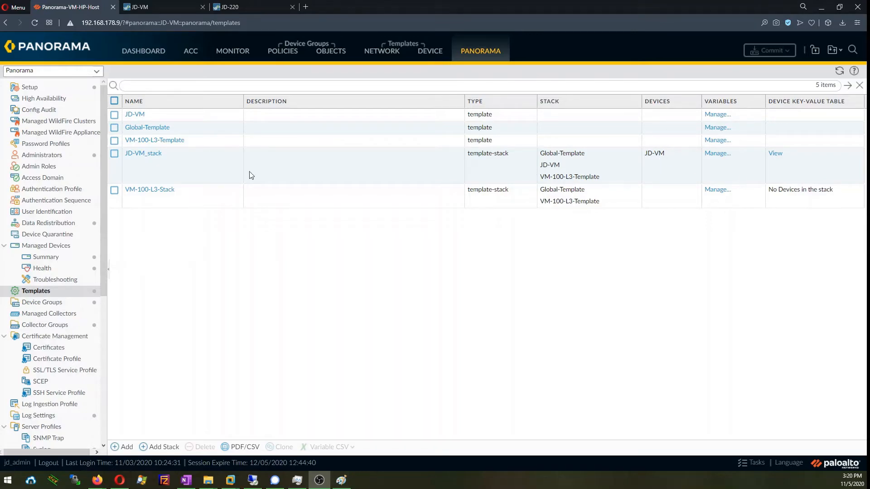
pyautogui.click(144, 162)
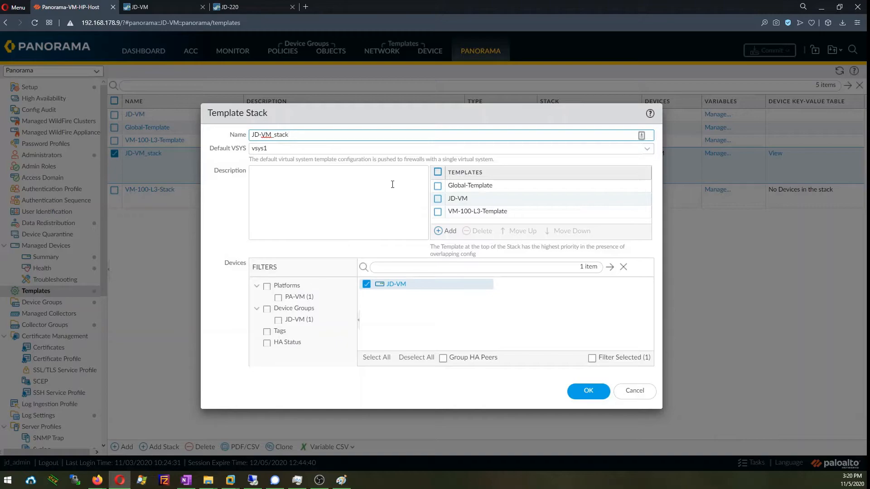
# - Review the templates listed in the JD-VM_stack settings and the note on template priority, and close the settings without saving
pyautogui.click(438, 172)
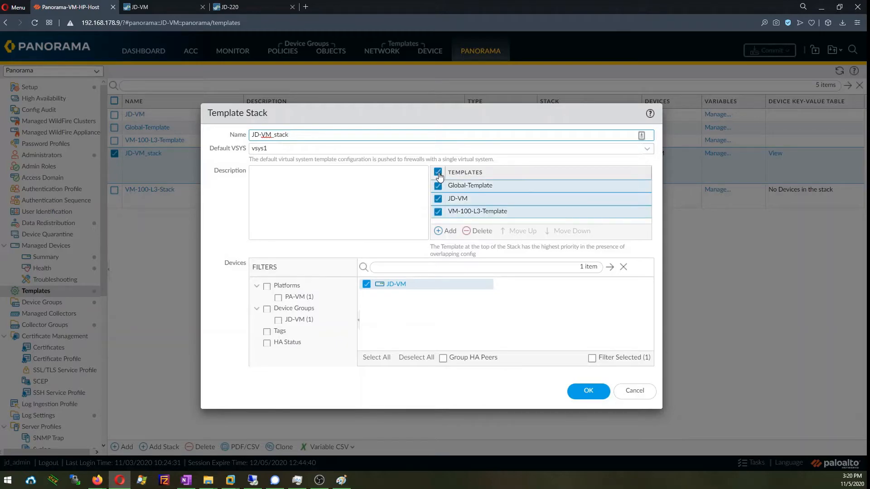
pyautogui.click(438, 174)
pyautogui.click(439, 174)
pyautogui.click(438, 173)
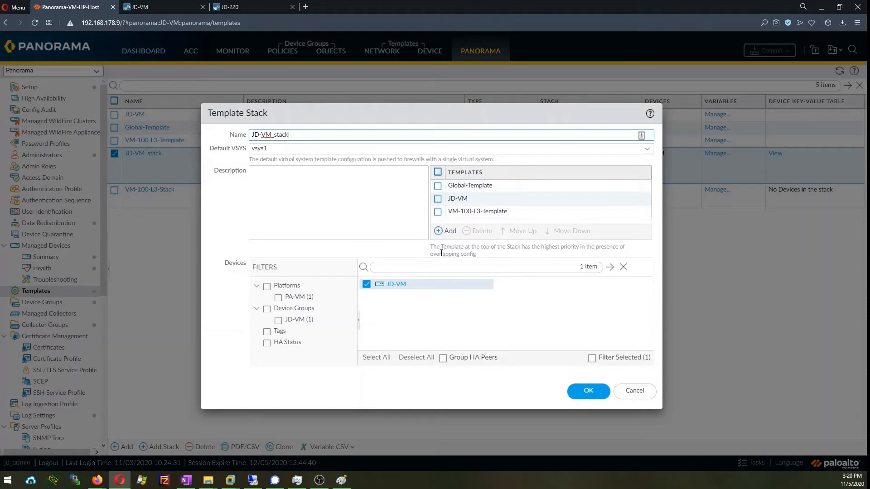
pyautogui.moveTo(432, 248); pyautogui.dragTo(467, 248)
pyautogui.click(480, 253)
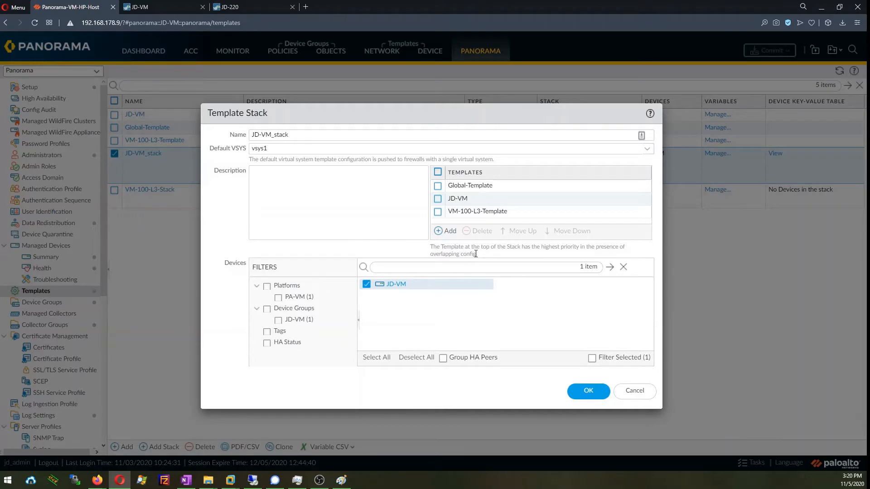
pyautogui.moveTo(475, 254); pyautogui.dragTo(435, 244)
pyautogui.click(471, 254)
pyautogui.click(625, 385)
# - Add a network zone named Global-Zone-Untrust to Global-Template, in location vsys1
pyautogui.click(387, 54)
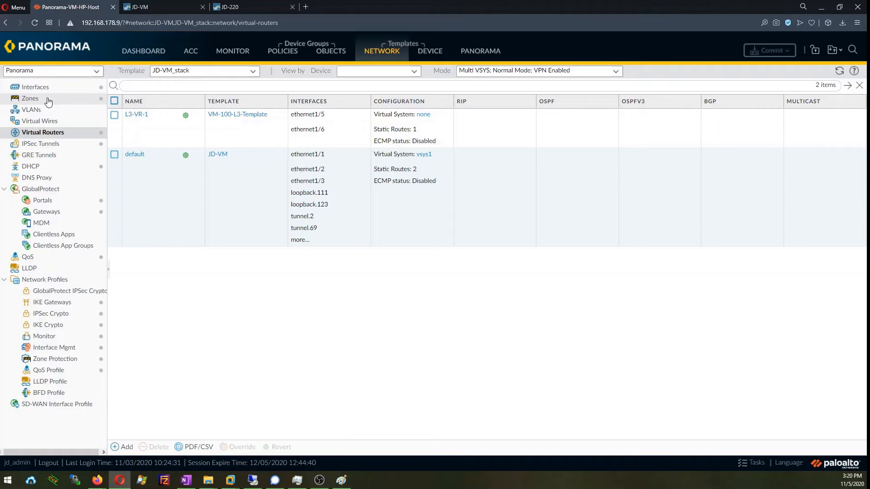
pyautogui.click(49, 101)
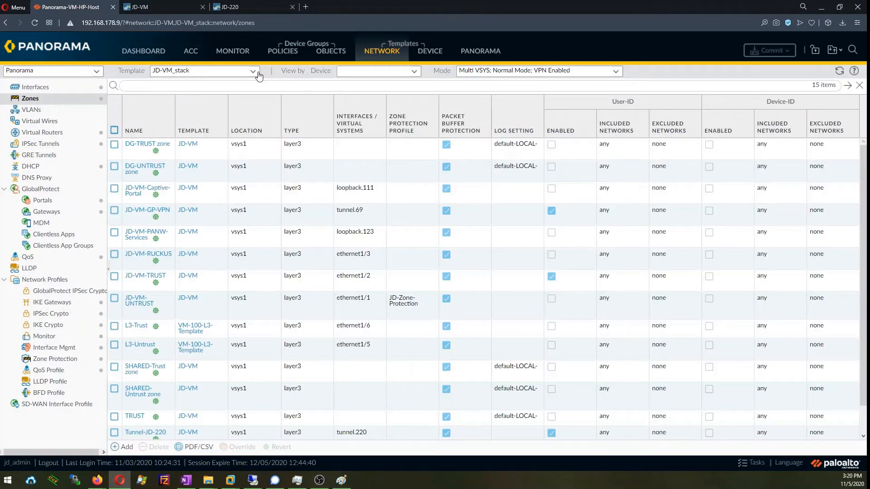
pyautogui.click(257, 73)
pyautogui.click(211, 95)
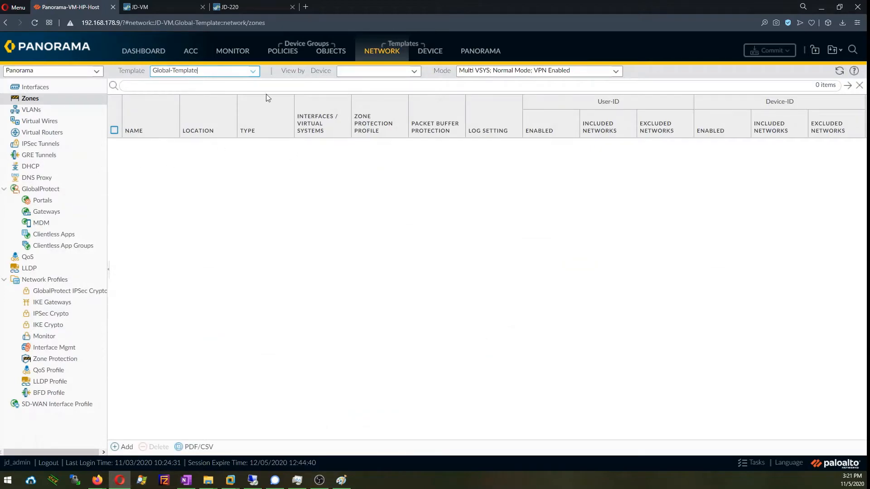
pyautogui.click(121, 448)
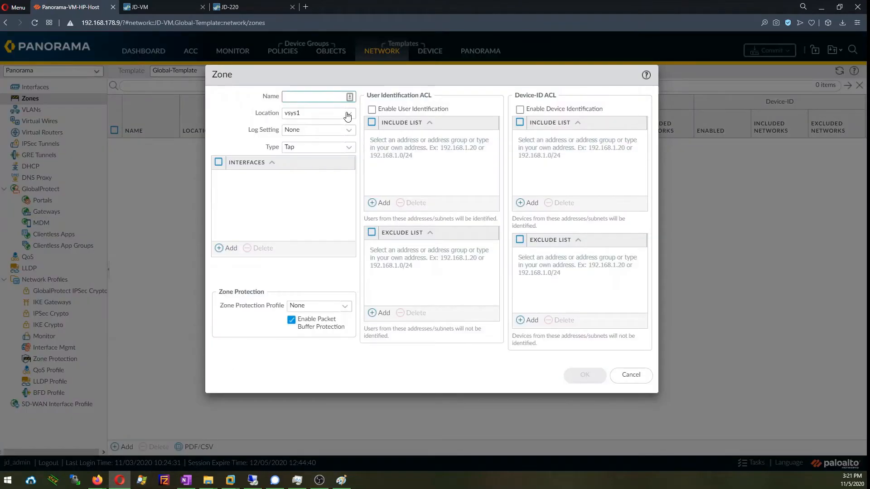
pyautogui.write('Global-Zone')
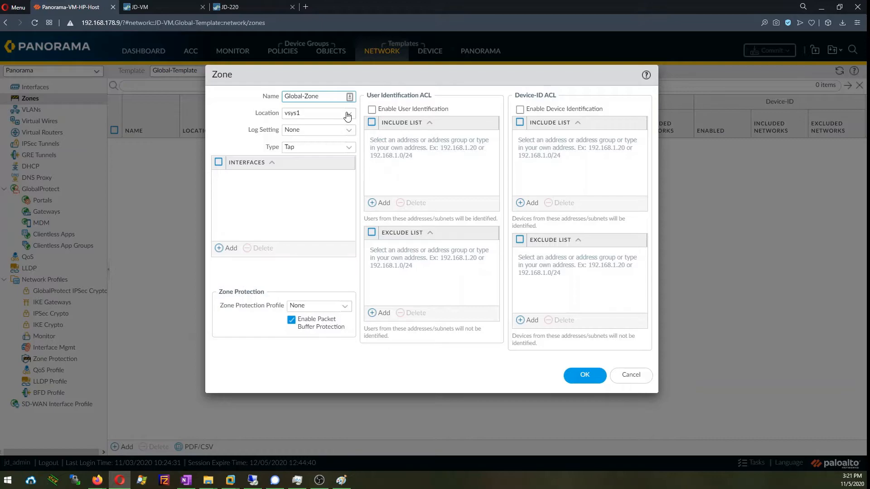
pyautogui.write('-Untrust')
pyautogui.click(577, 379)
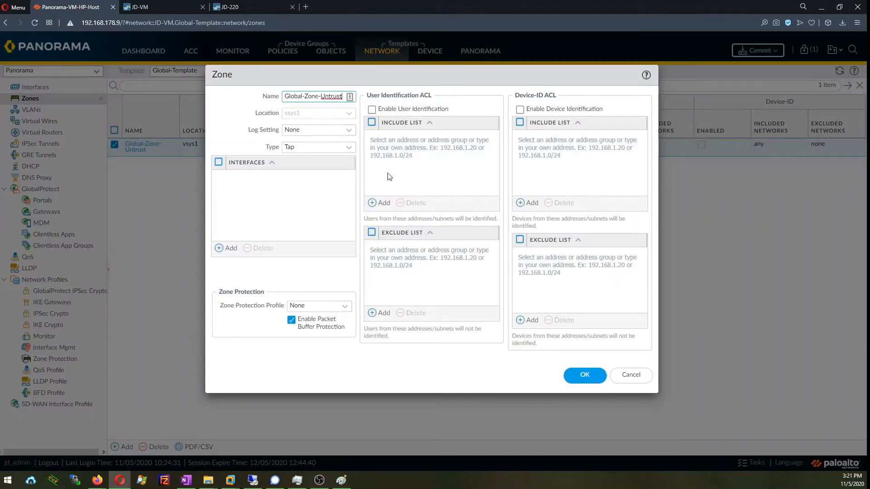
# - Change the type of the Global-Zone-Untrust zone to Layer3
pyautogui.click(349, 147)
pyautogui.click(311, 198)
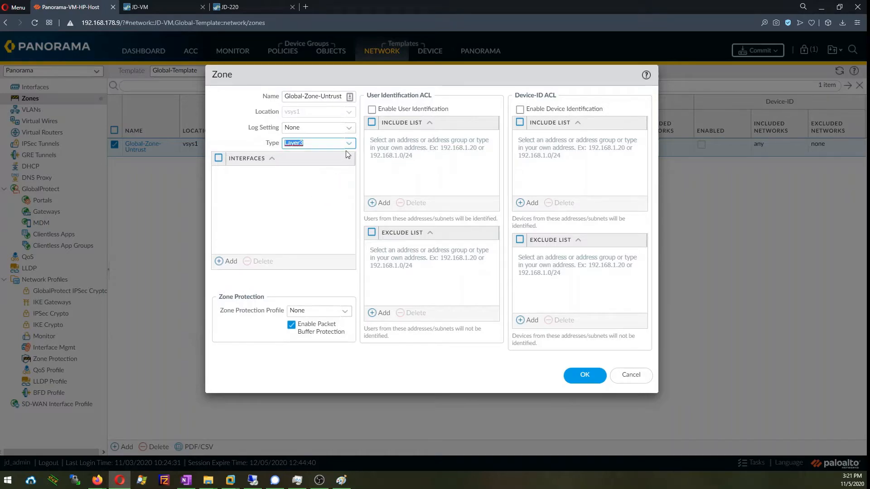
pyautogui.click(584, 376)
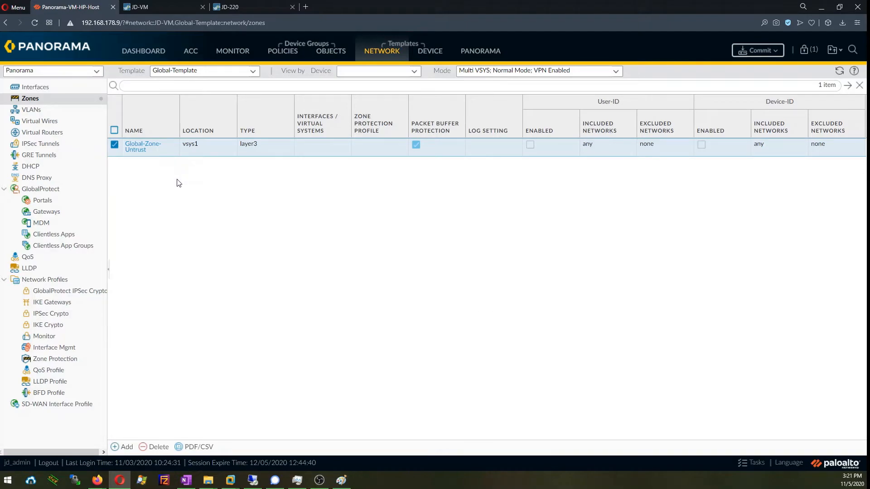
# - Search the JD-VM template's zones for "Global"
pyautogui.click(758, 50)
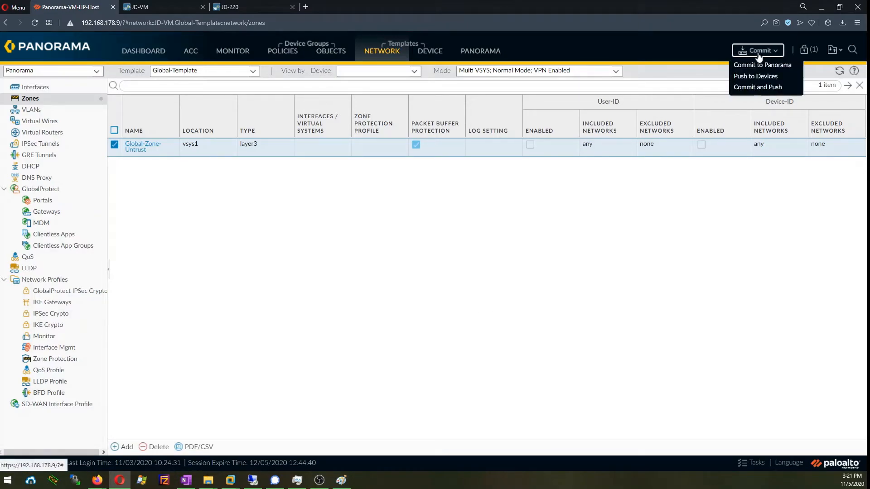
pyautogui.click(252, 77)
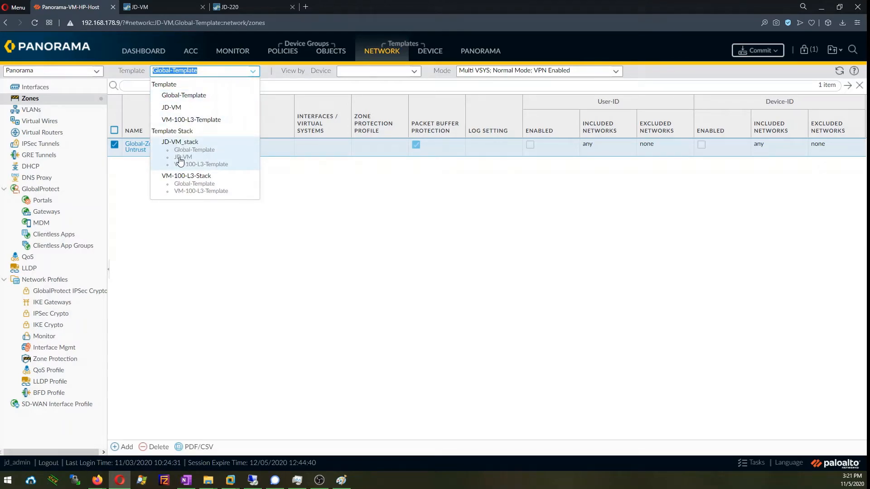
pyautogui.click(176, 108)
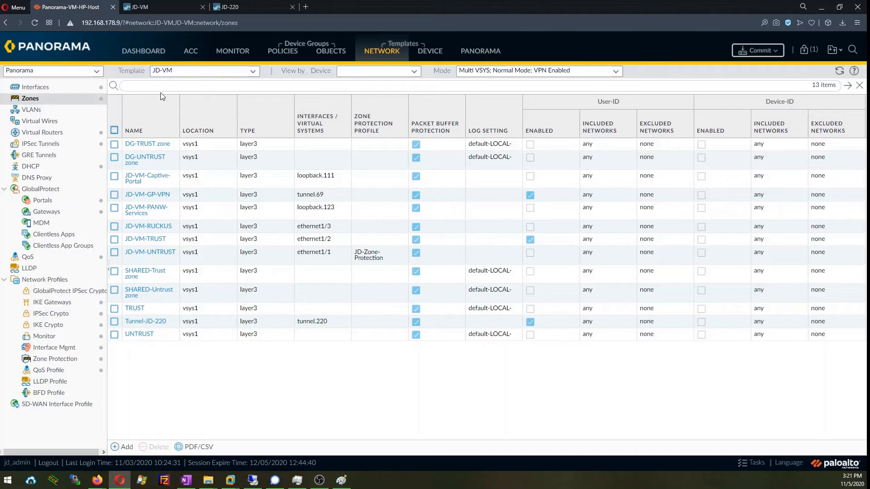
pyautogui.write('Global')
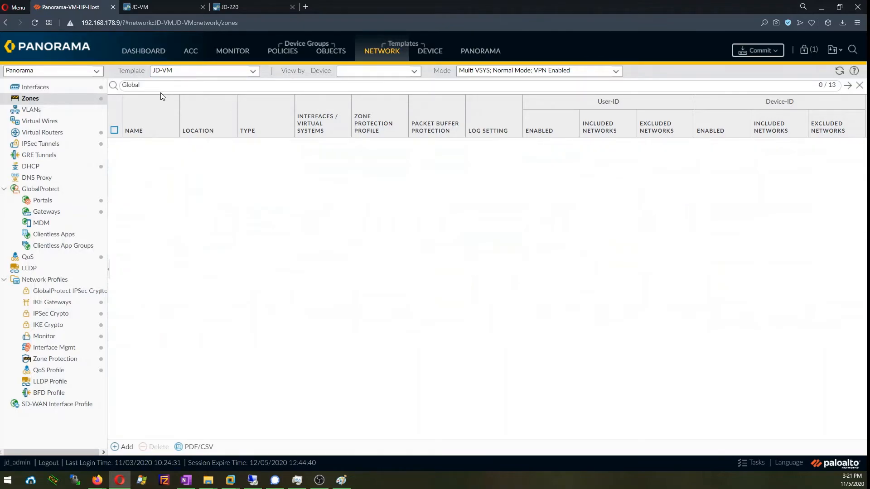
# - Check the security zones offered for a new Slot 1 Layer3 interface with virtual router default in the JD-VM template, without saving it
pyautogui.click(36, 87)
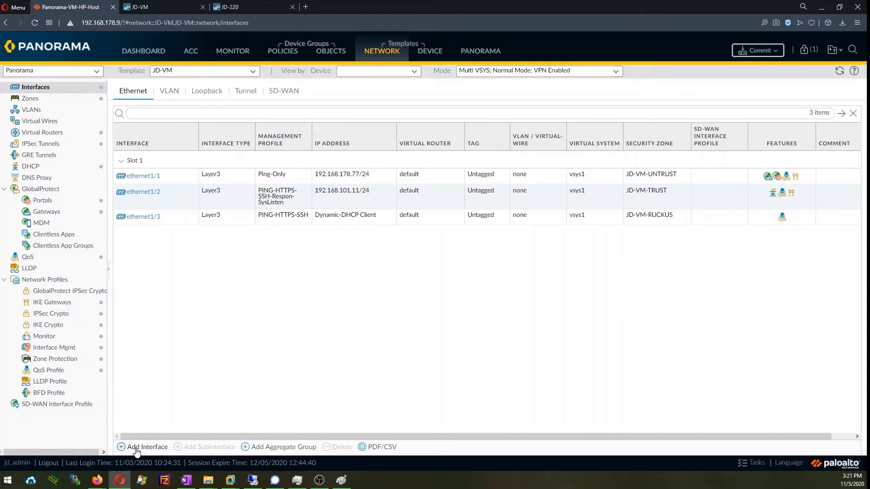
pyautogui.click(135, 448)
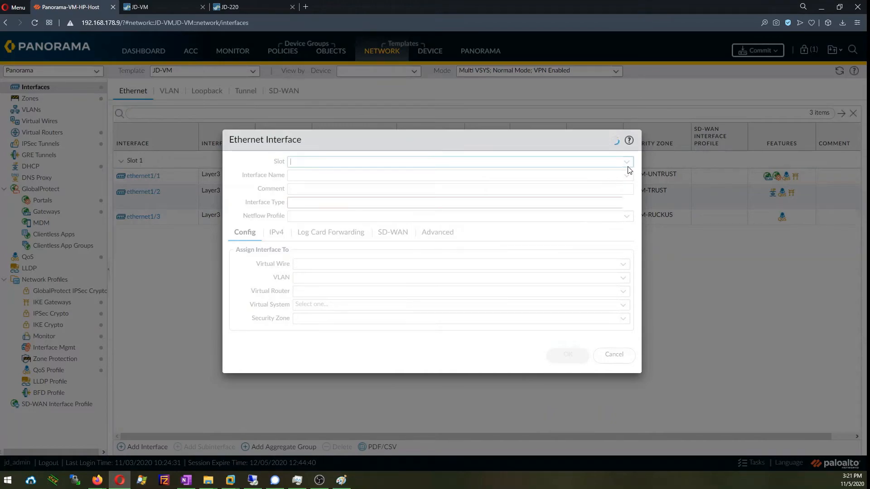
pyautogui.click(628, 165)
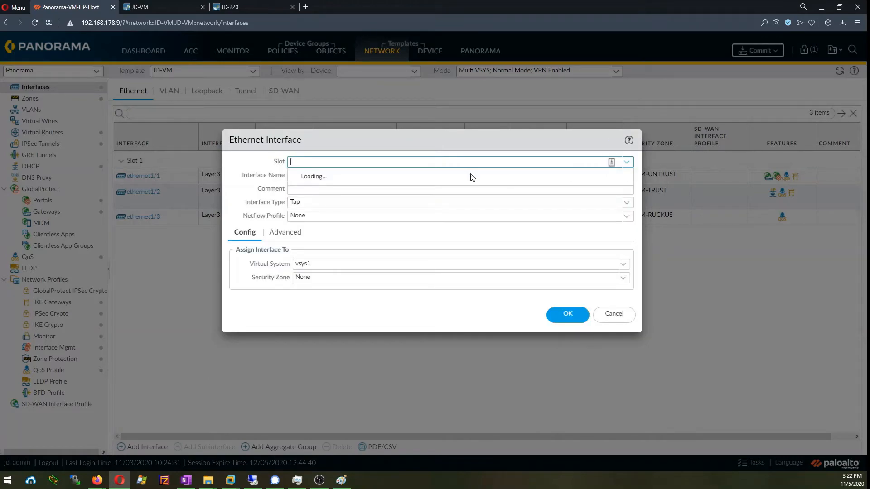
pyautogui.click(308, 176)
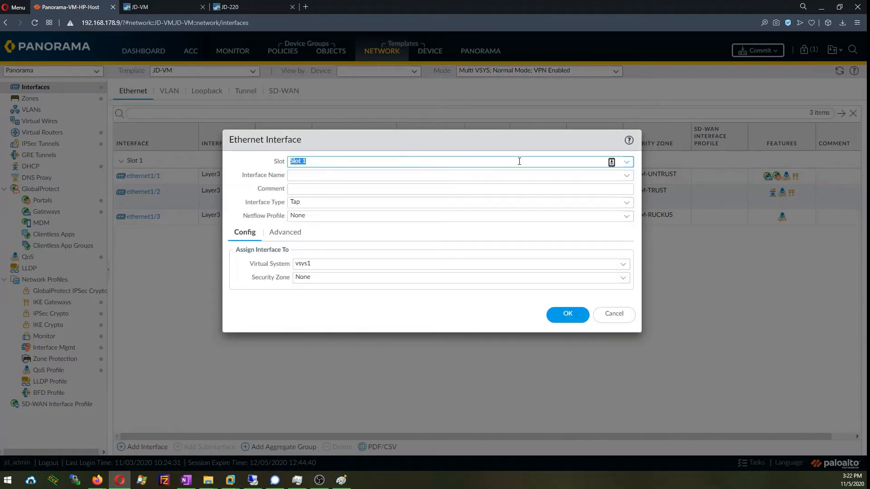
pyautogui.click(626, 202)
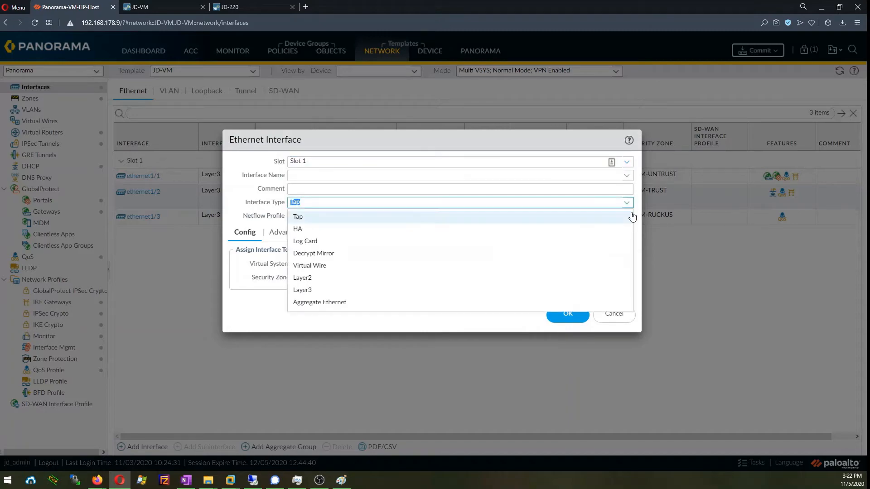
pyautogui.click(337, 290)
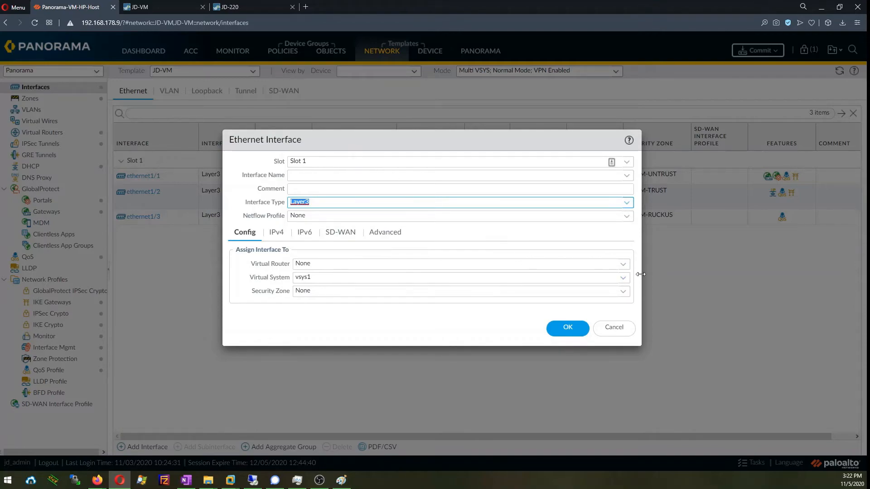
pyautogui.click(623, 267)
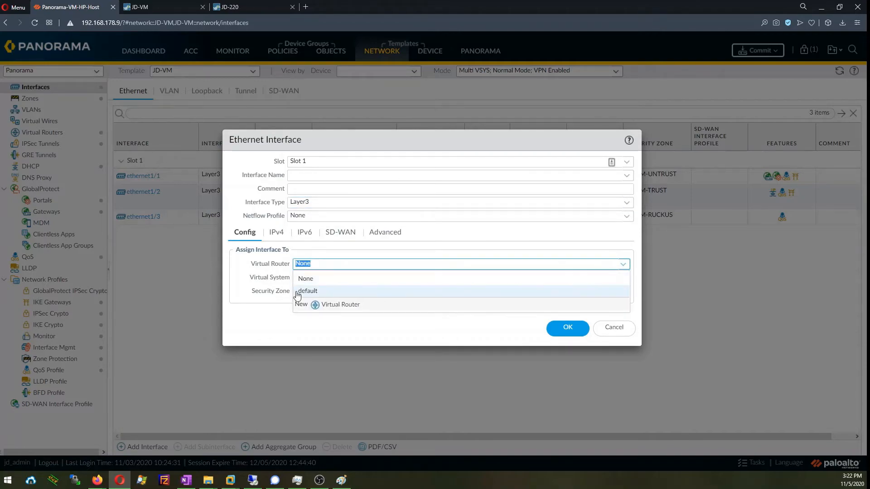
pyautogui.click(312, 291)
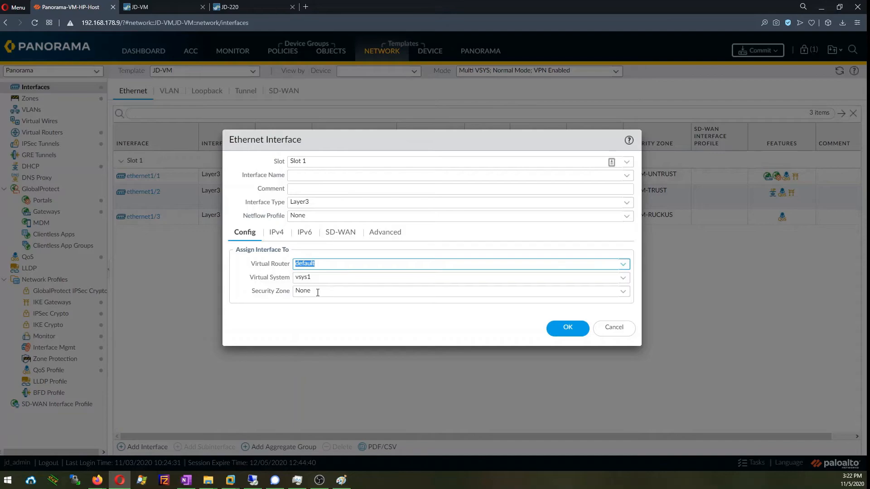
pyautogui.click(623, 292)
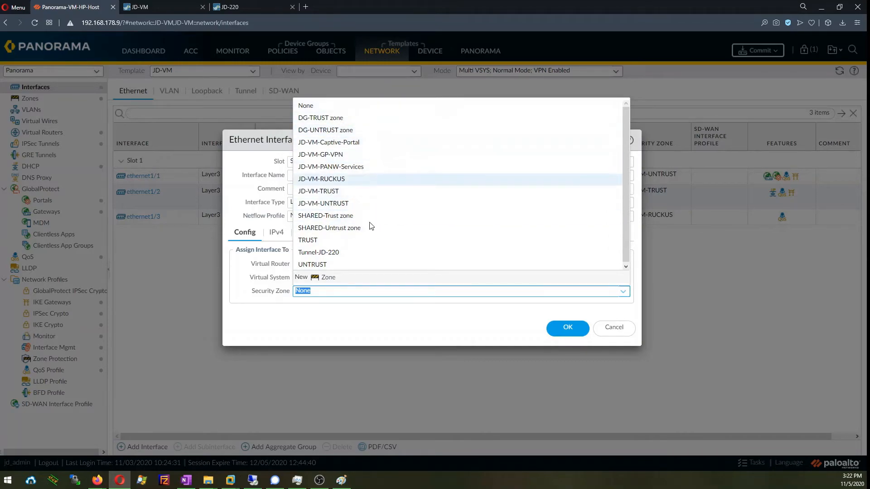
pyautogui.click(620, 331)
pyautogui.click(629, 334)
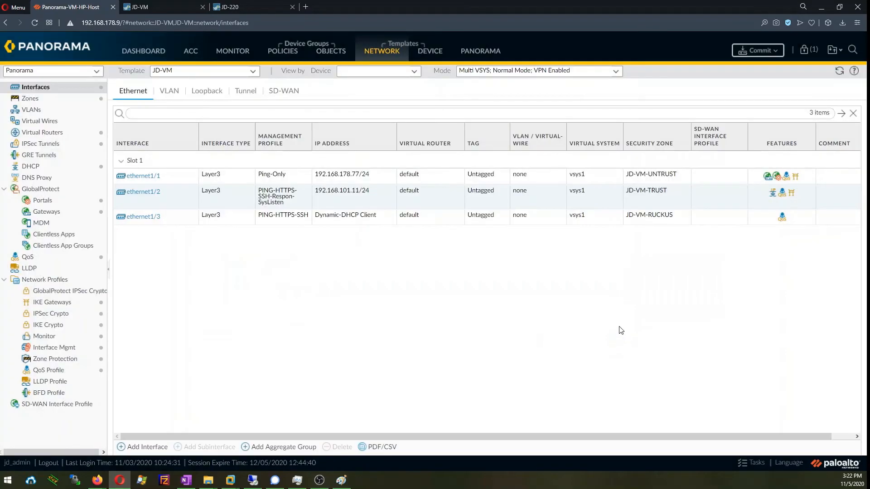
# - Examine which template supplies each Ethernet interface in JD-VM_stack, and view ethernet1/6's settings without changing them
pyautogui.click(255, 74)
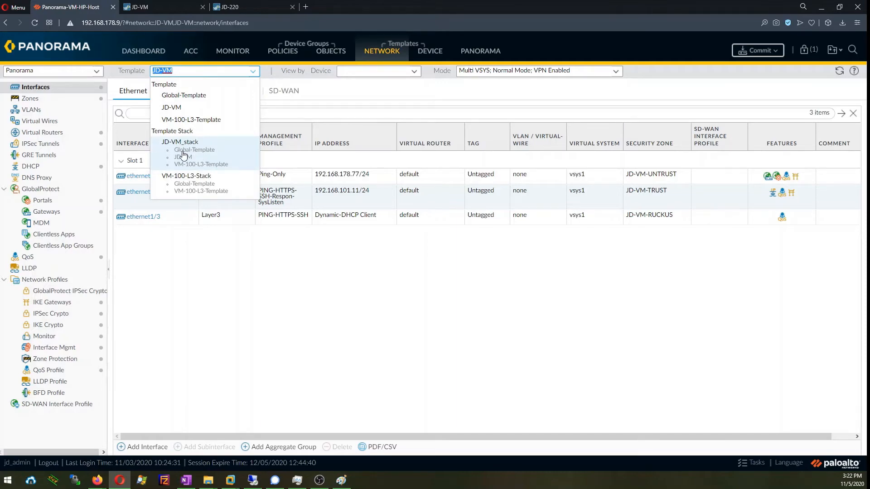
pyautogui.click(186, 153)
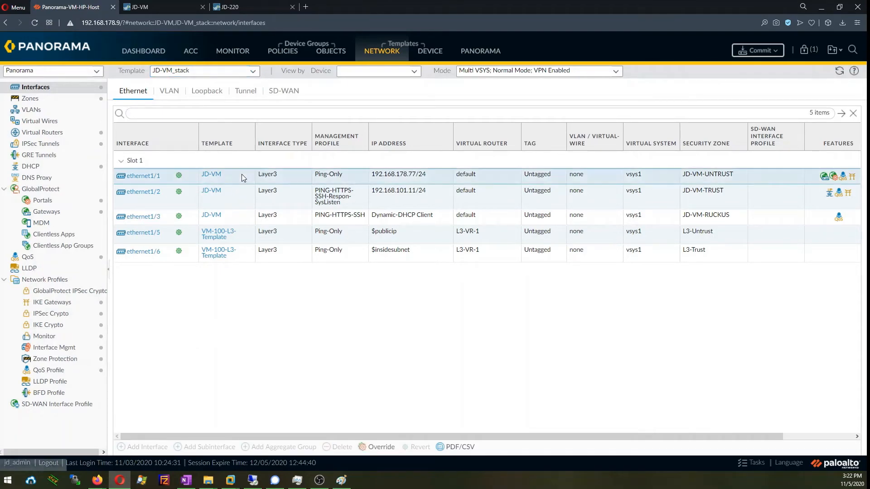
pyautogui.click(246, 200)
pyautogui.click(247, 230)
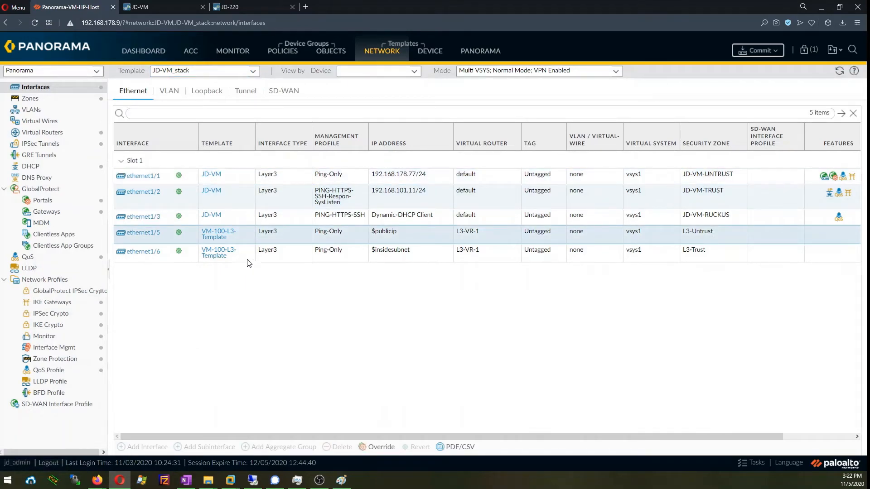
pyautogui.click(235, 259)
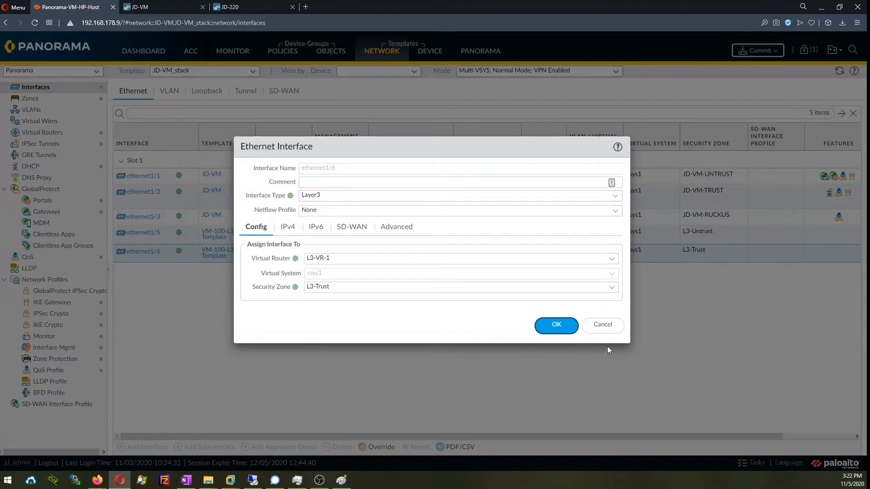
pyautogui.click(603, 325)
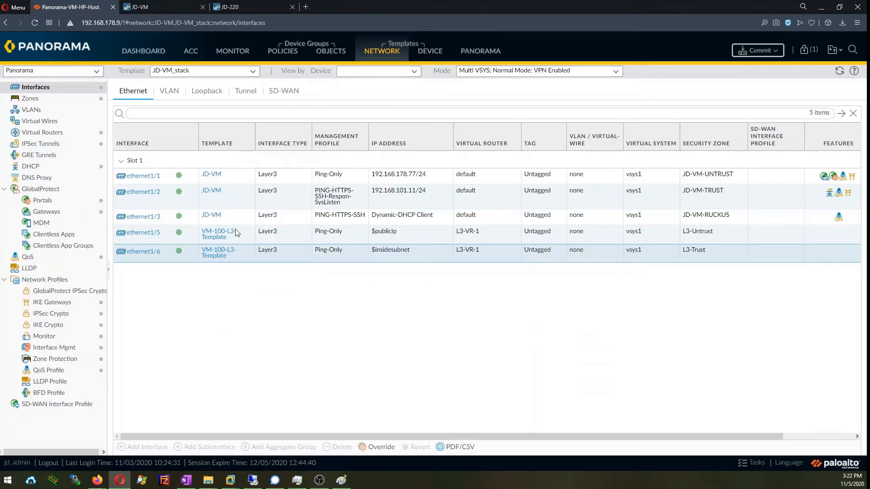
# - Add interface ethernet1/8 in Slot 1 of the JD-VM template with interface type Layer3
pyautogui.click(253, 71)
pyautogui.click(202, 108)
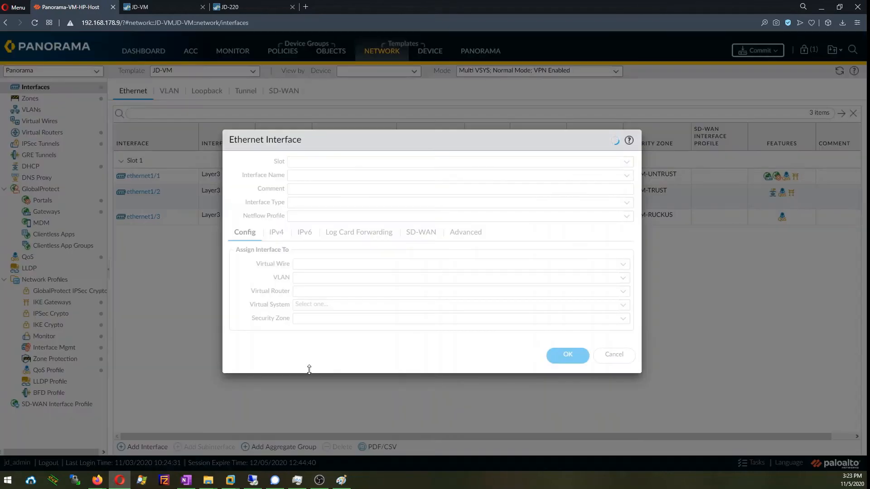
pyautogui.click(626, 163)
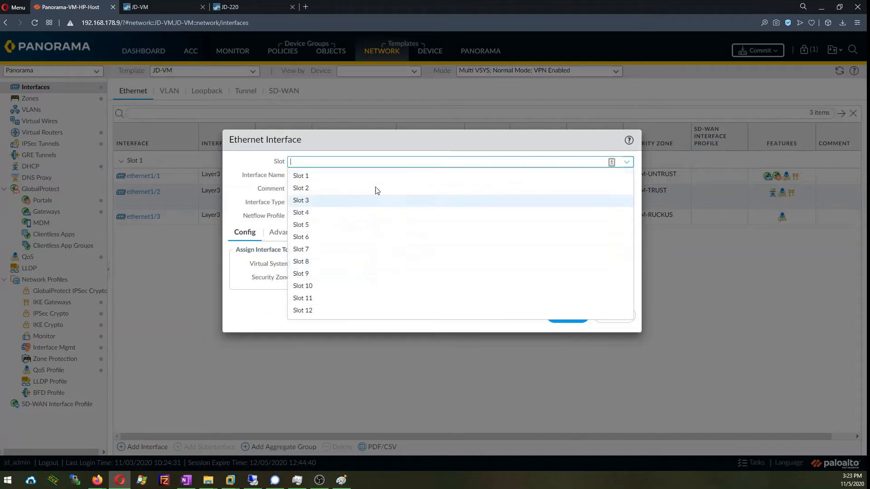
pyautogui.click(375, 179)
pyautogui.click(627, 176)
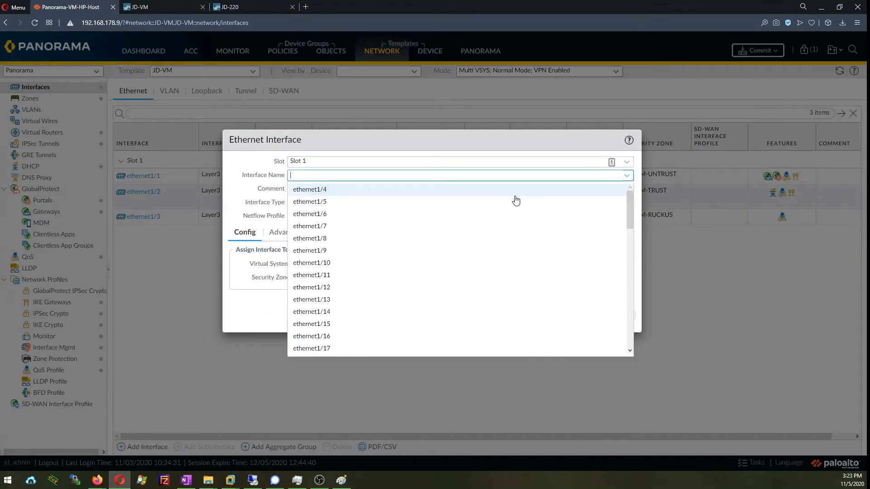
pyautogui.click(383, 239)
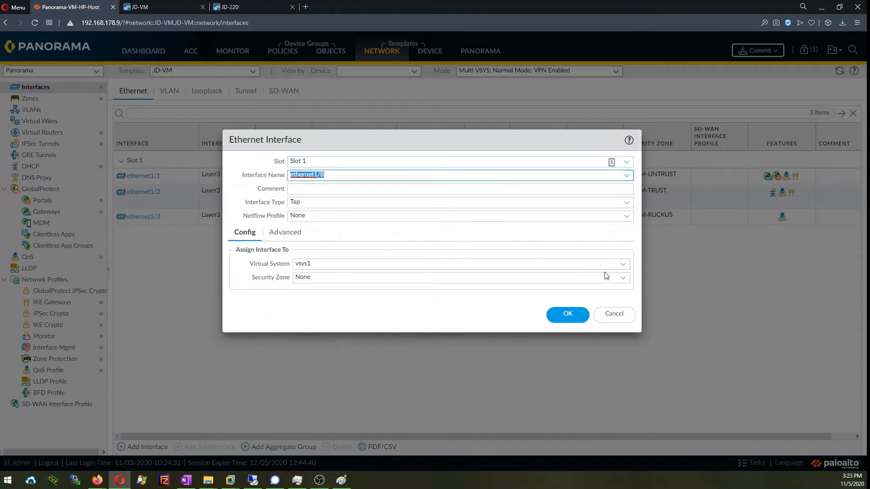
pyautogui.click(626, 205)
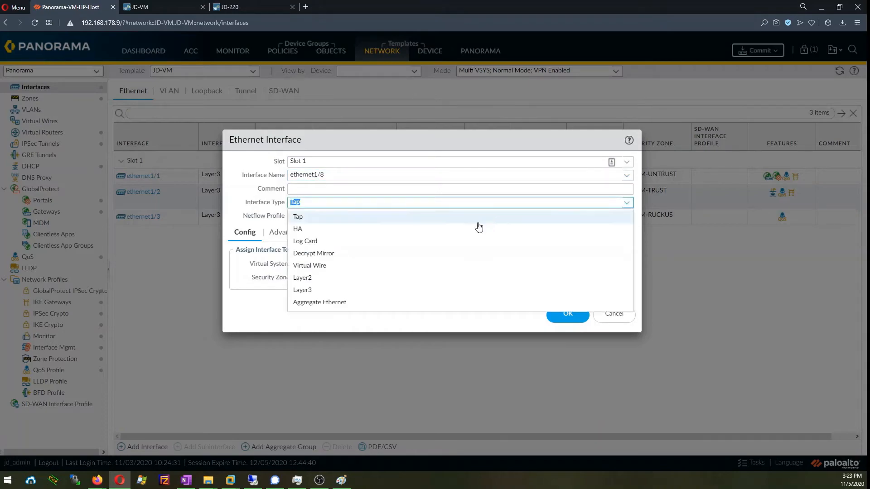
pyautogui.click(521, 291)
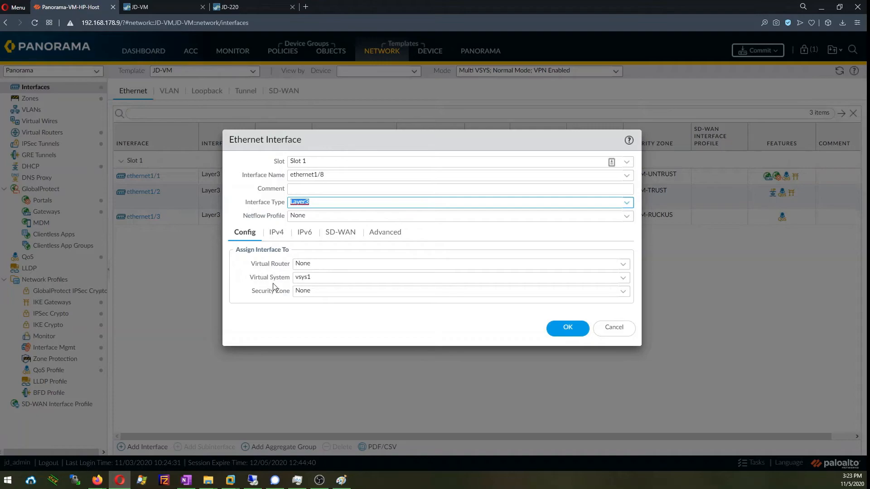
pyautogui.click(564, 328)
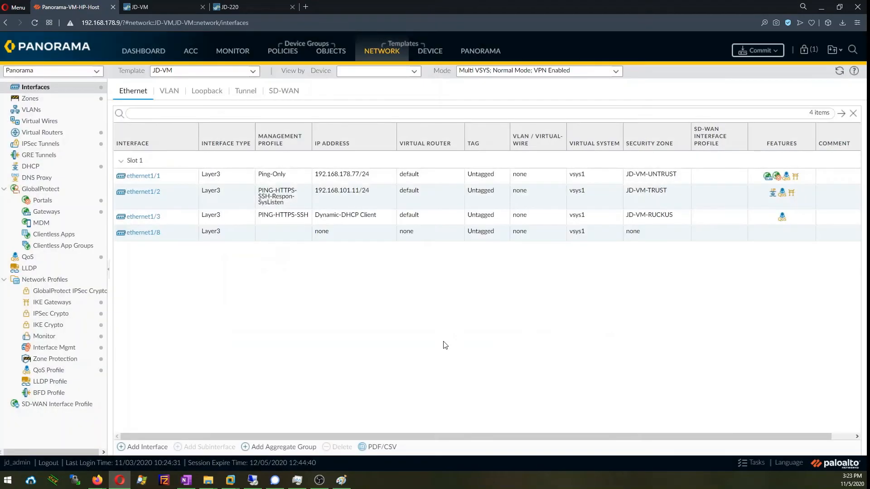
# - Override ethernet1/8 in JD-VM_stack, assigning security zone Global-Zone-Untrust and virtual router L3-VR-1
pyautogui.click(257, 74)
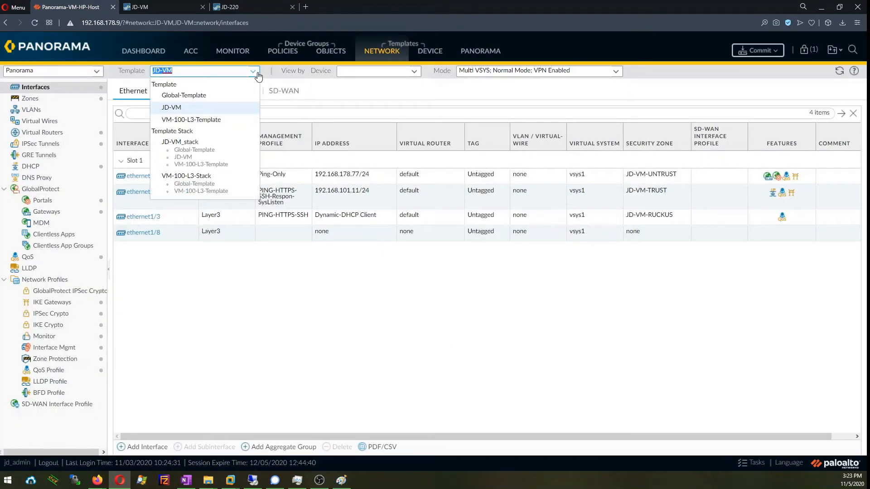
pyautogui.click(210, 153)
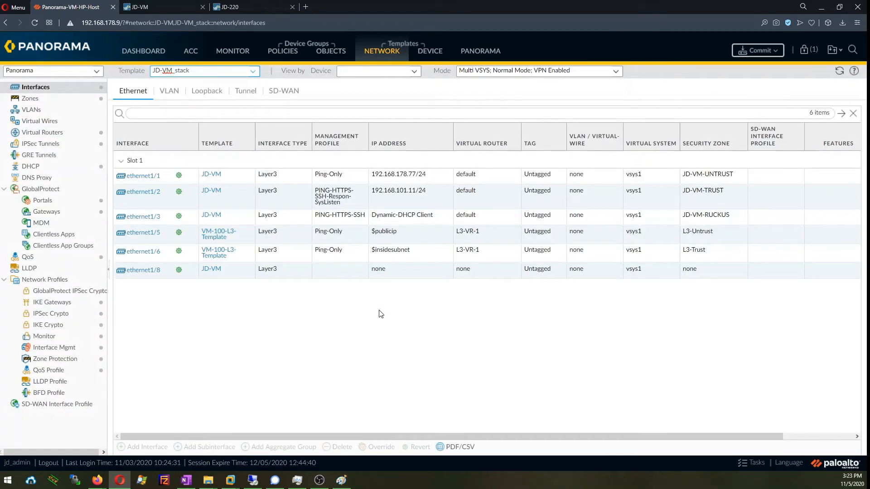
pyautogui.click(321, 273)
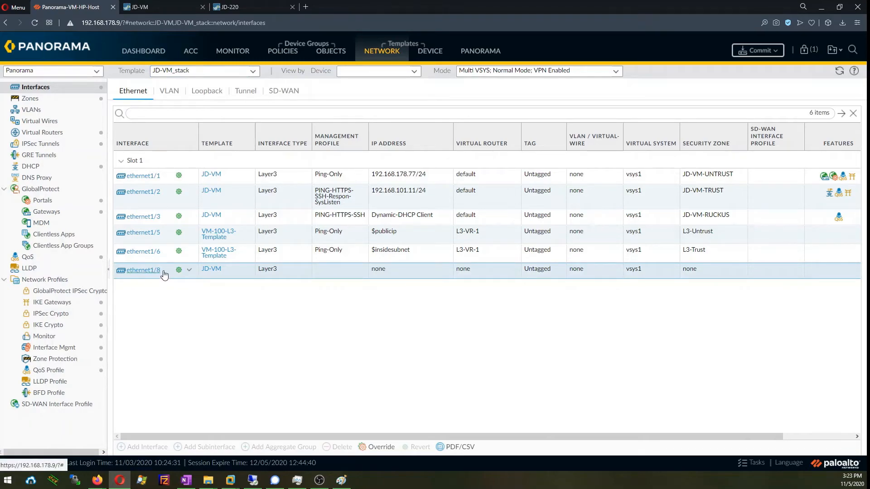
pyautogui.click(380, 448)
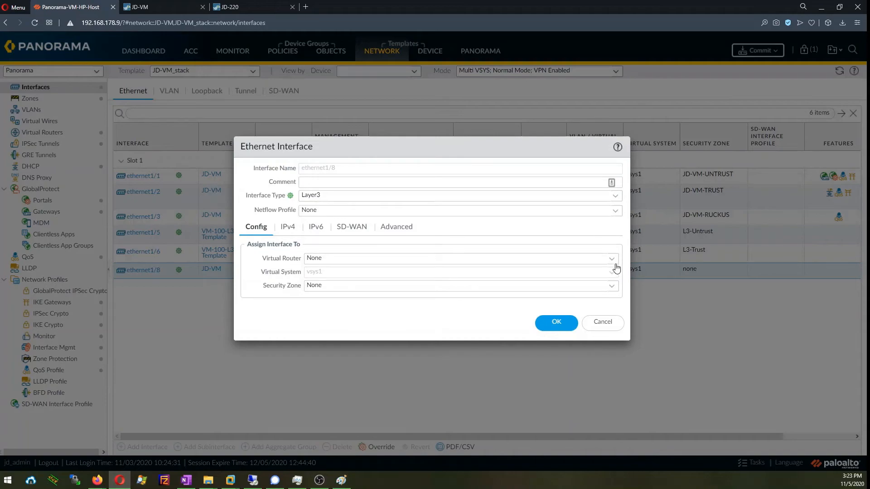
pyautogui.click(612, 287)
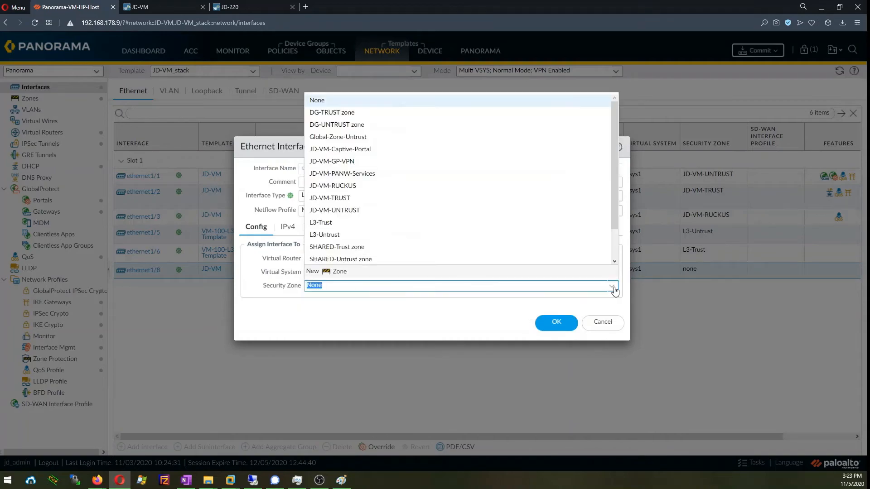
pyautogui.click(403, 139)
pyautogui.moveTo(297, 291)
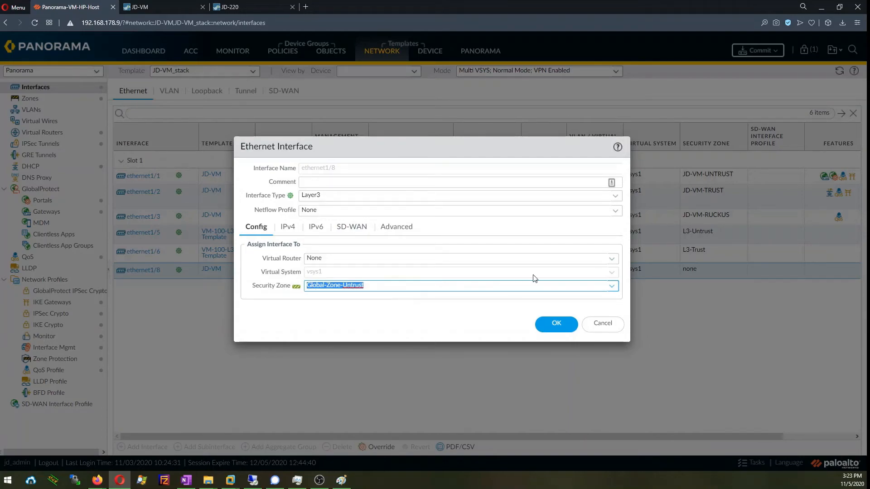
pyautogui.click(617, 261)
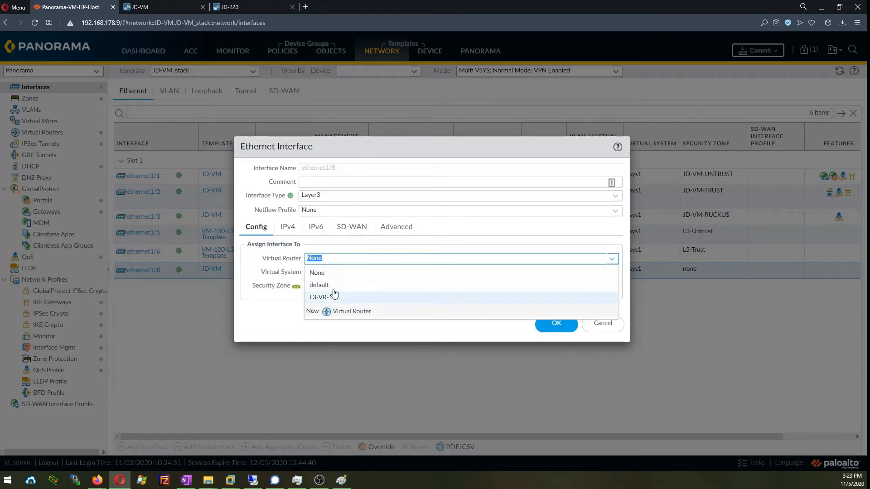
pyautogui.click(356, 297)
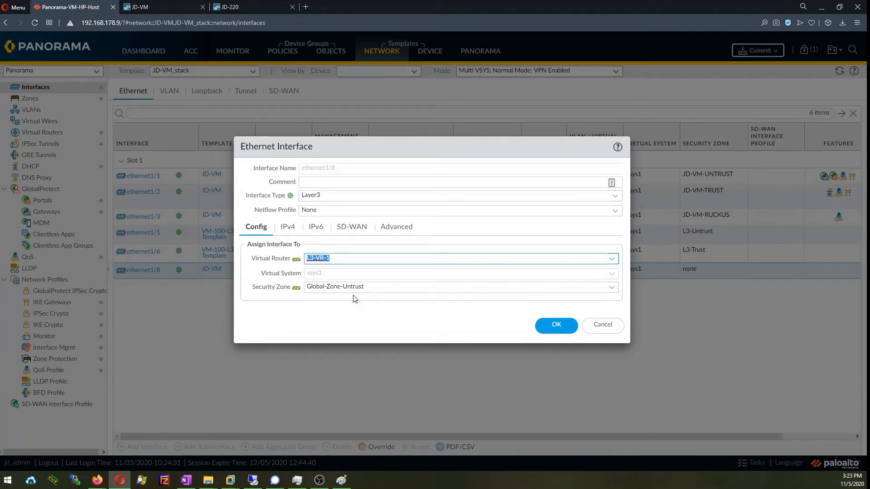
pyautogui.click(548, 325)
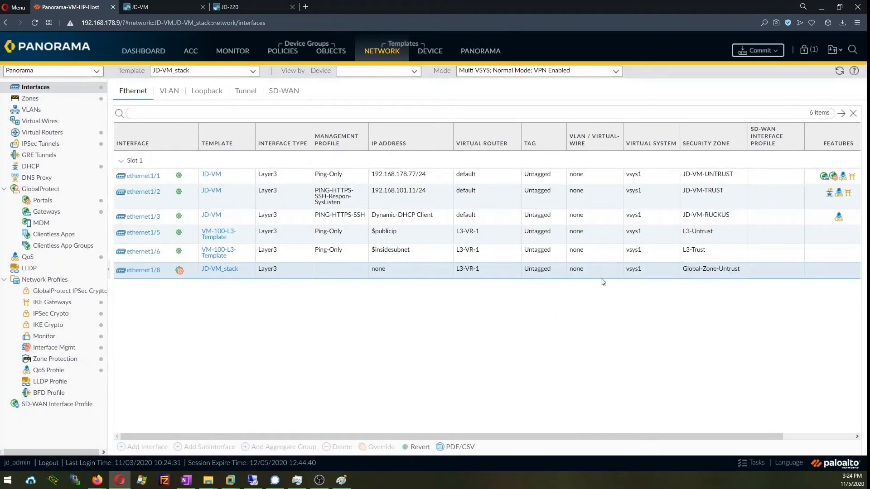
# - Commit all changes to Panorama and push JD-VM_stack to its device
pyautogui.click(767, 50)
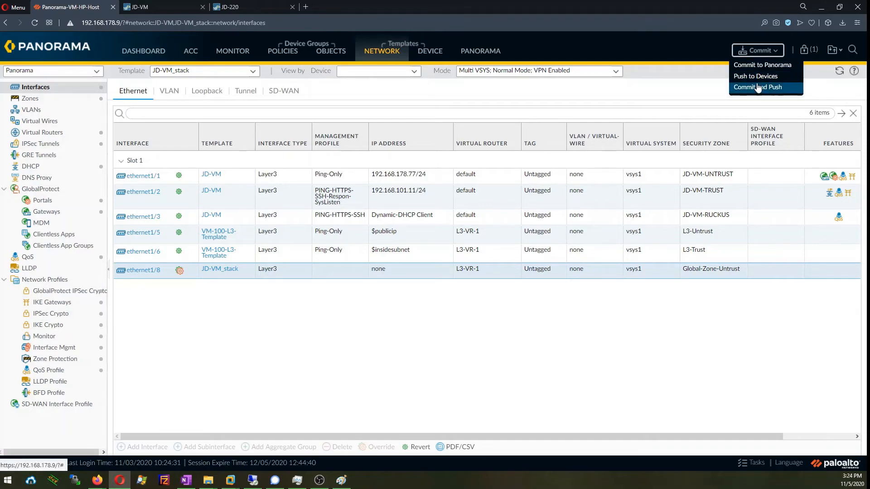
pyautogui.click(765, 89)
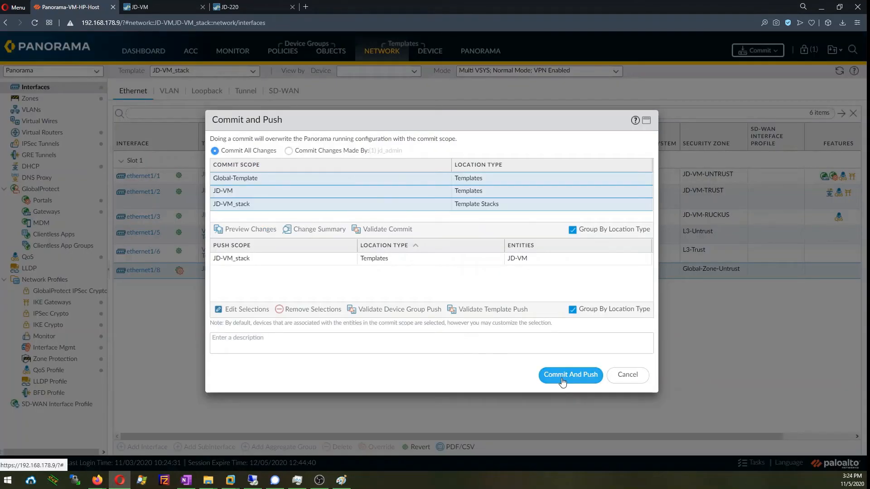
pyautogui.click(569, 375)
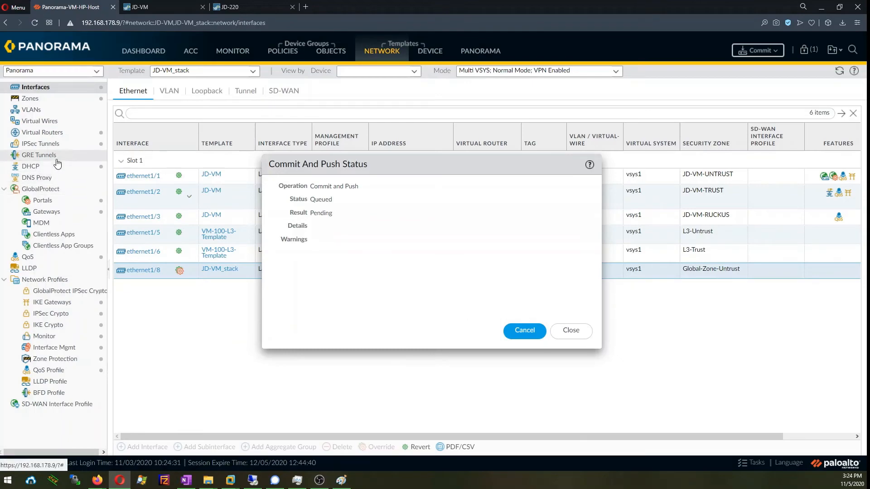
# - Review the virtual routers in JD-VM_stack and the template sync status of the managed device JD-VM
pyautogui.click(56, 136)
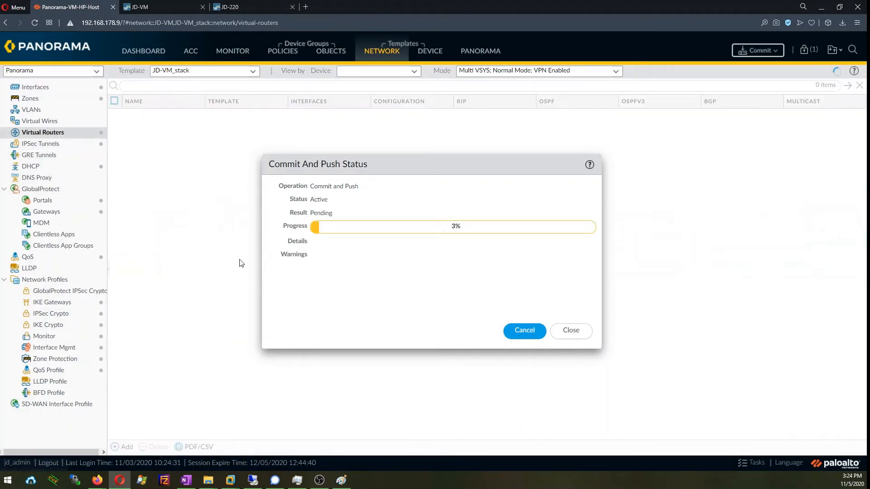
pyautogui.moveTo(418, 165); pyautogui.dragTo(470, 217)
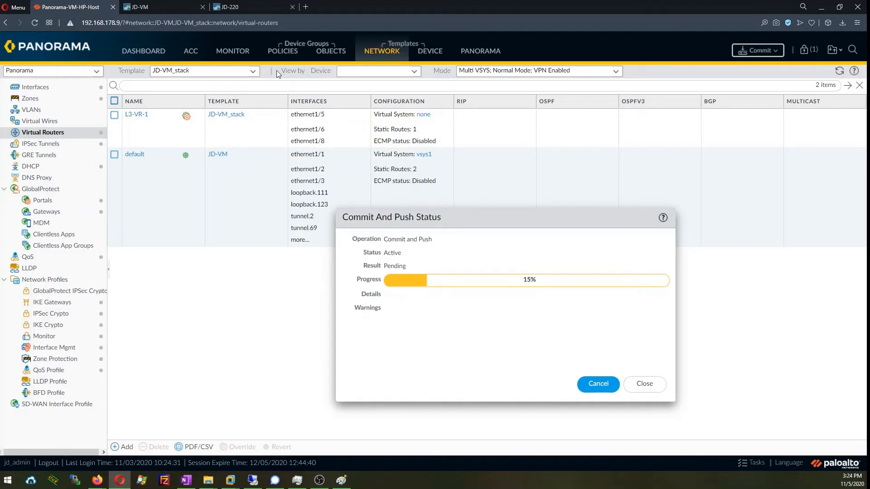
pyautogui.click(463, 53)
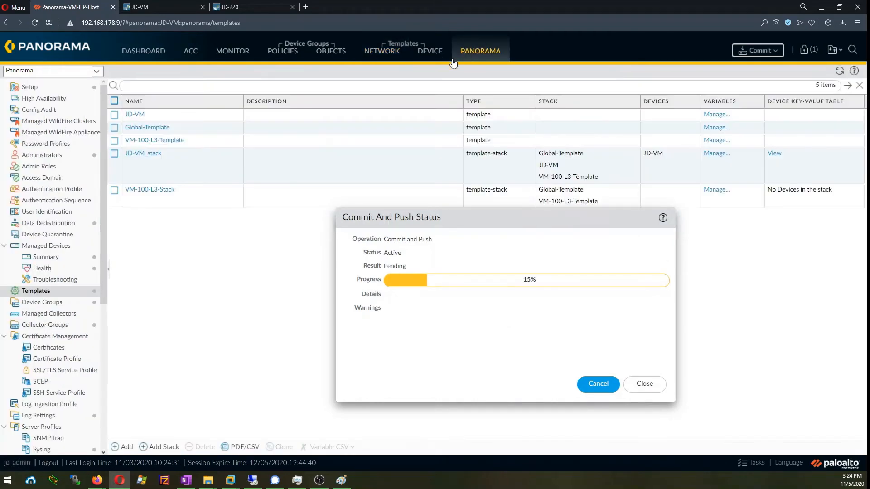
pyautogui.click(46, 257)
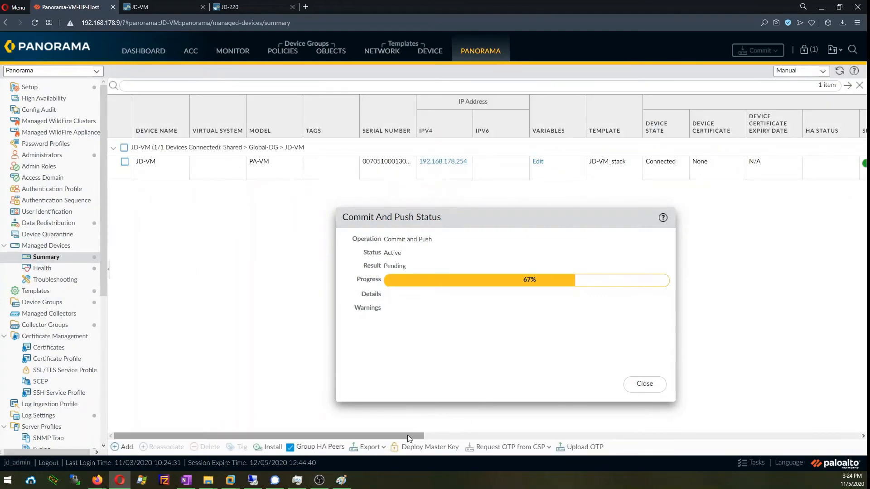
pyautogui.moveTo(407, 435); pyautogui.dragTo(521, 435)
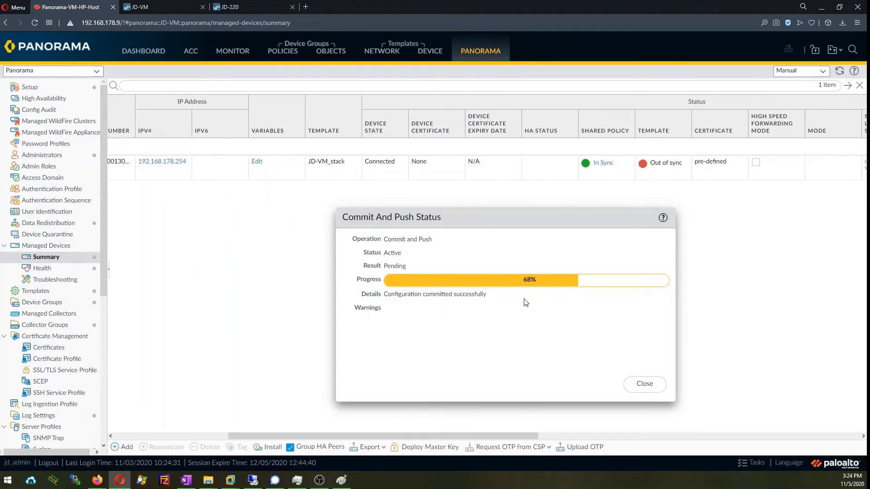
# - Switch to the JD-VM firewall, monitor the Commit All task until it finishes, and close the task list
pyautogui.click(162, 7)
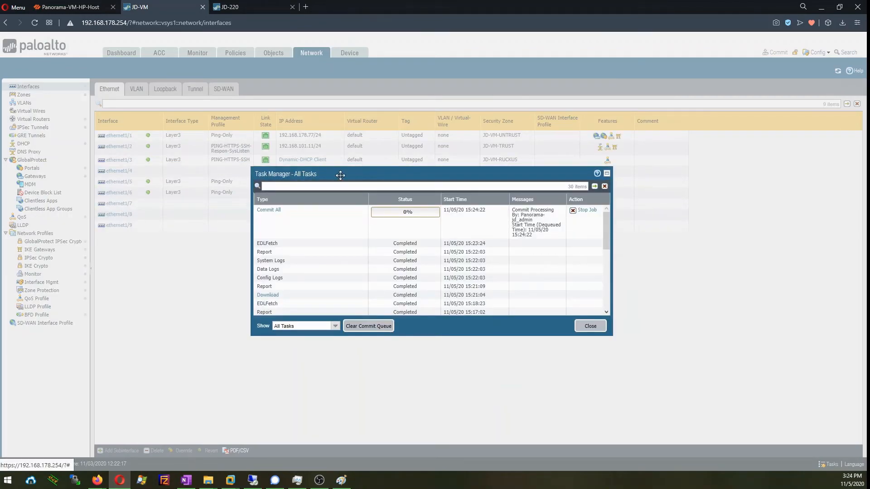
pyautogui.moveTo(341, 175); pyautogui.dragTo(436, 223)
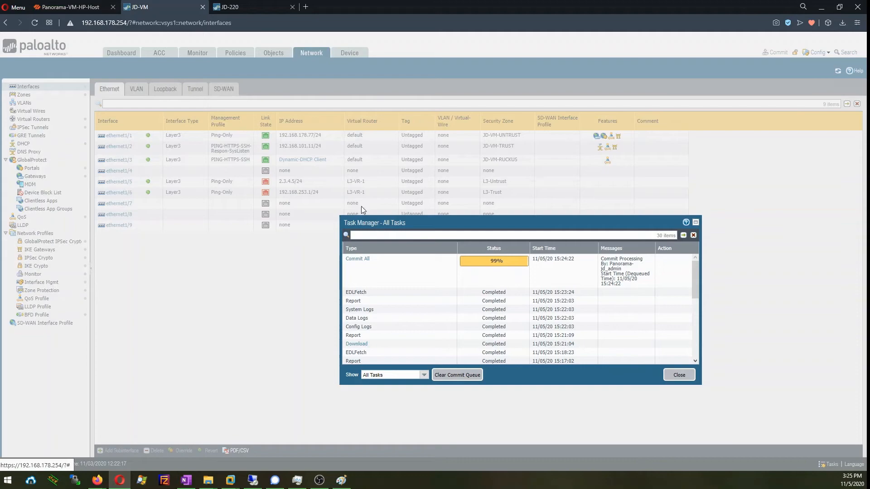
pyautogui.moveTo(392, 222); pyautogui.dragTo(258, 228)
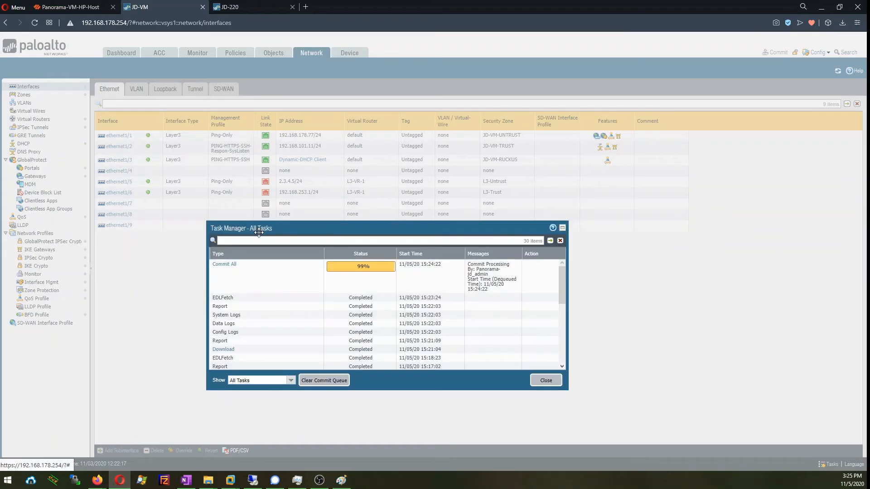
pyautogui.moveTo(258, 228); pyautogui.dragTo(272, 253)
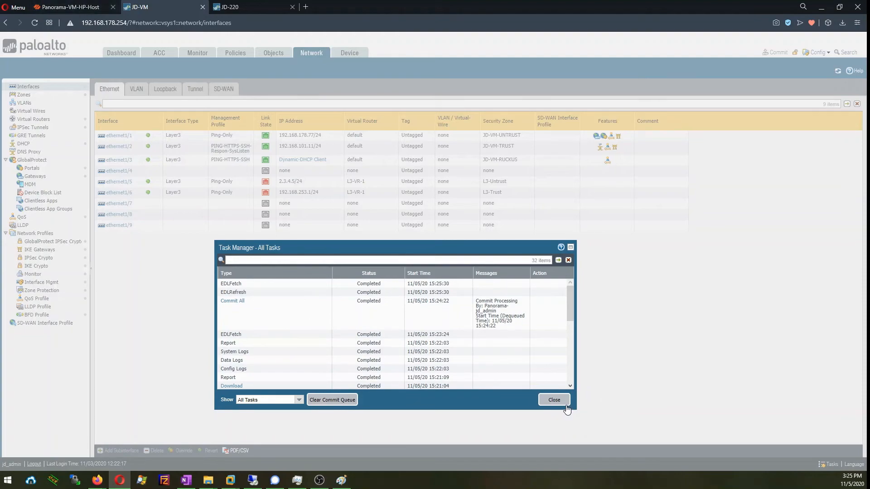
pyautogui.click(554, 400)
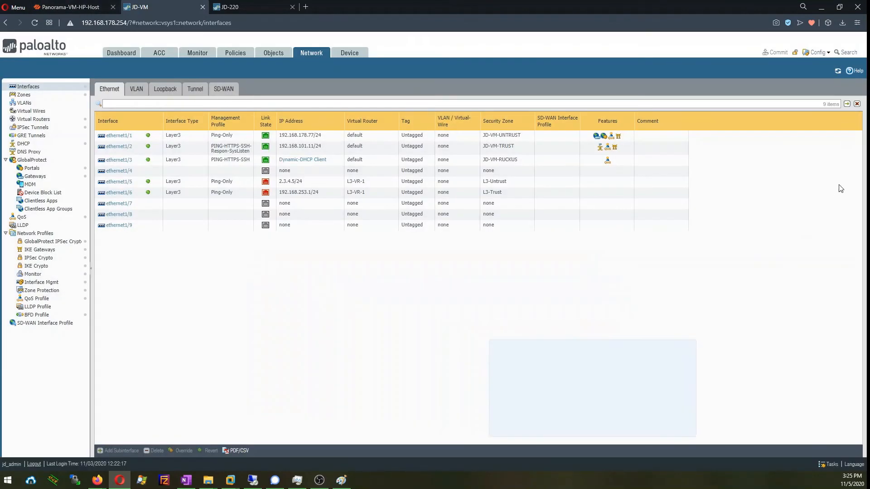
# - Refresh the firewall's interfaces and check the template source of ethernet1/8 and the Global-Zone-Untrust entry among the zones
pyautogui.click(838, 71)
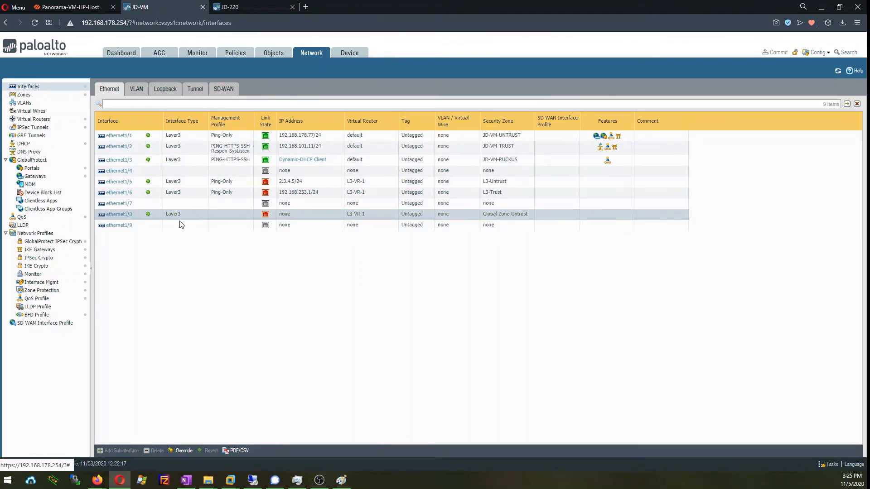
pyautogui.moveTo(151, 218)
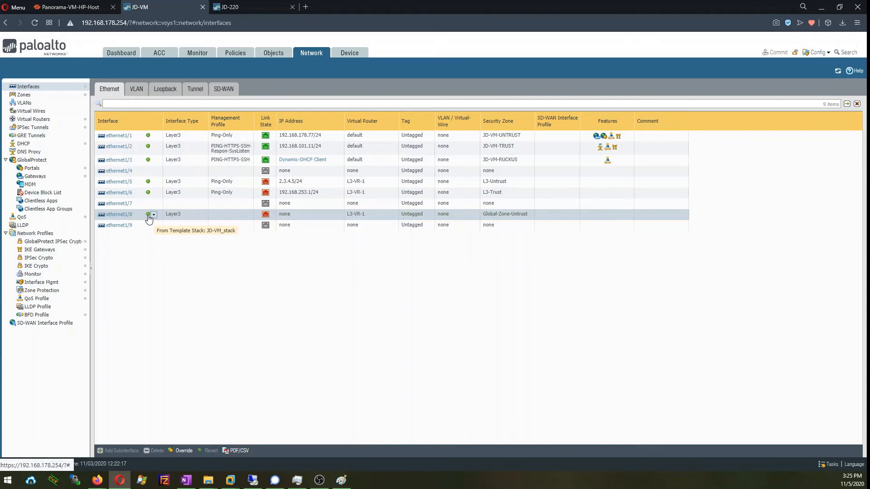
pyautogui.click(48, 97)
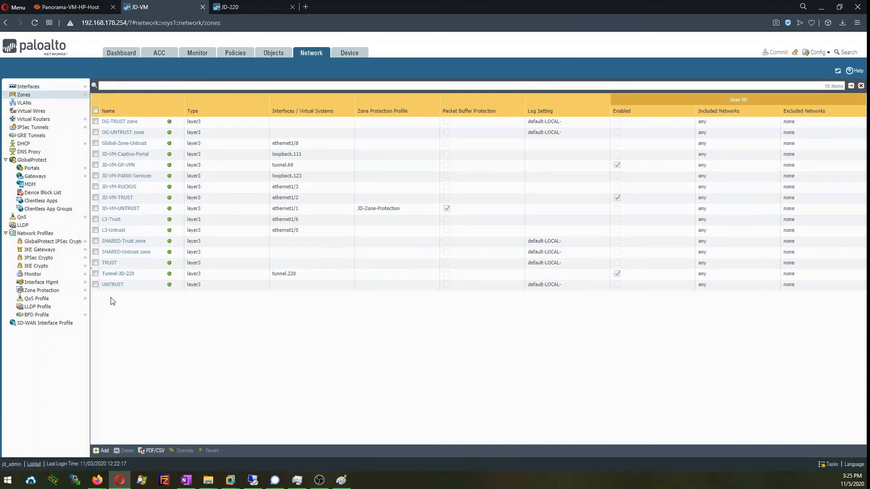
pyautogui.click(95, 143)
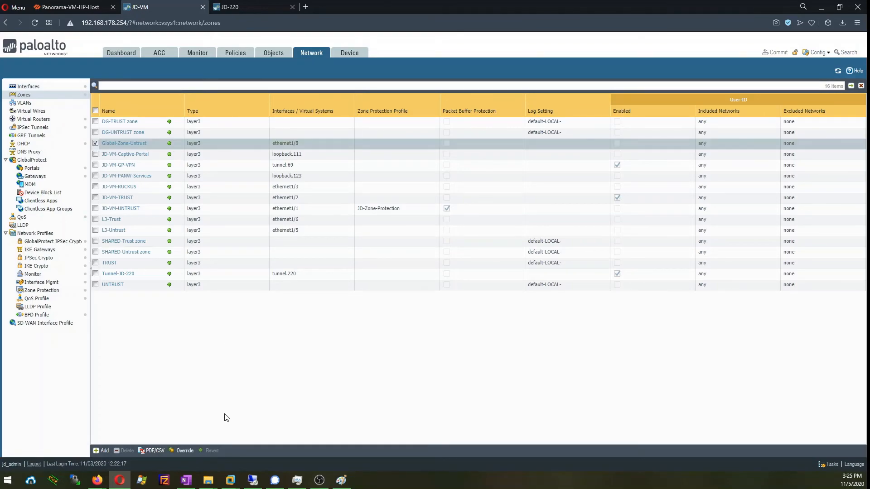
# - Return to Panorama and close the commit and push status
pyautogui.click(61, 7)
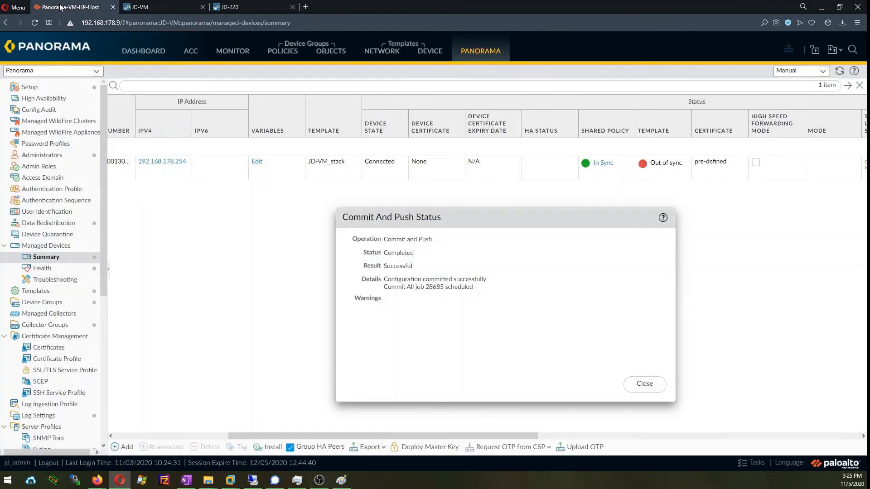
pyautogui.click(656, 390)
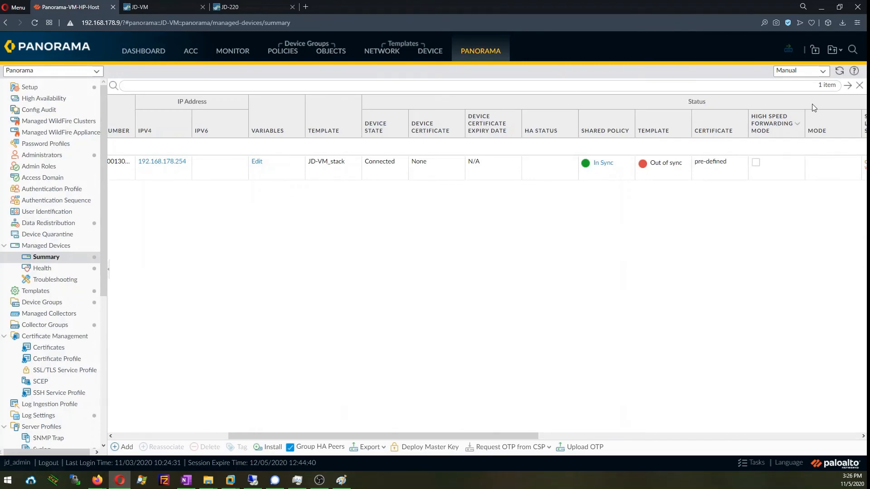
# - Refresh the managed devices summary to check JD-VM's template sync status, and review the template list for JD-VM, Global-Template and JD-VM_stack
pyautogui.click(840, 70)
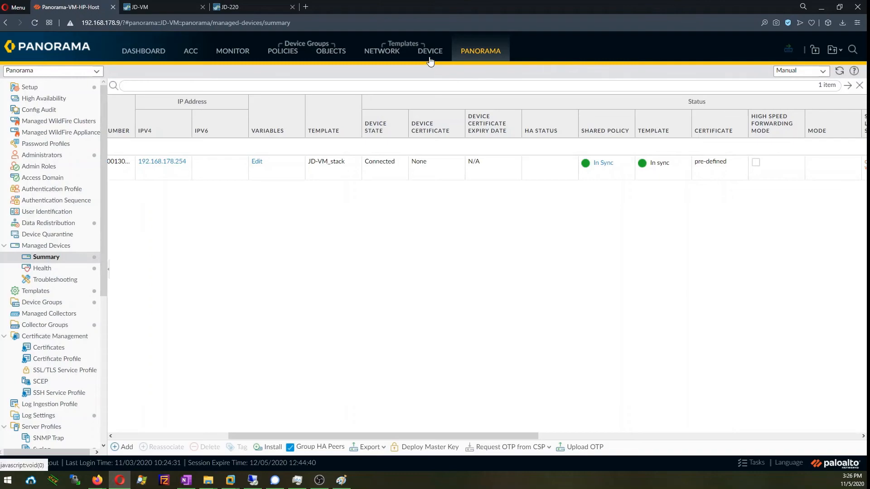
pyautogui.click(56, 295)
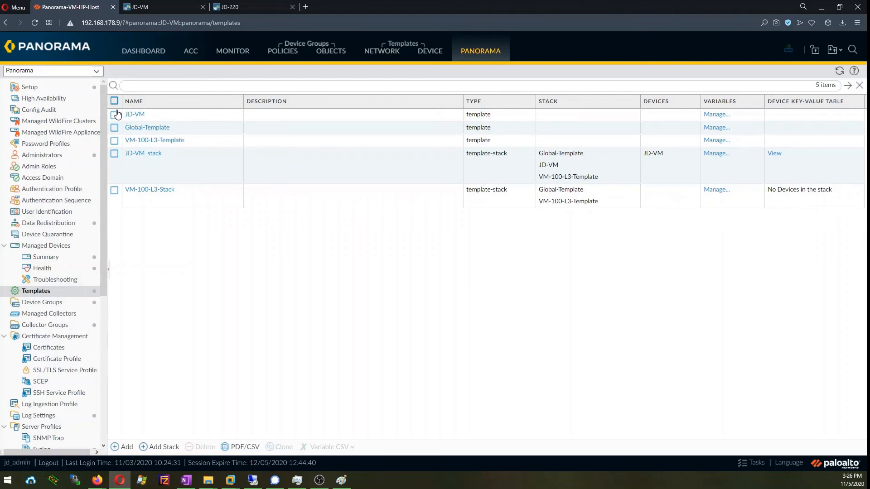
pyautogui.click(114, 128)
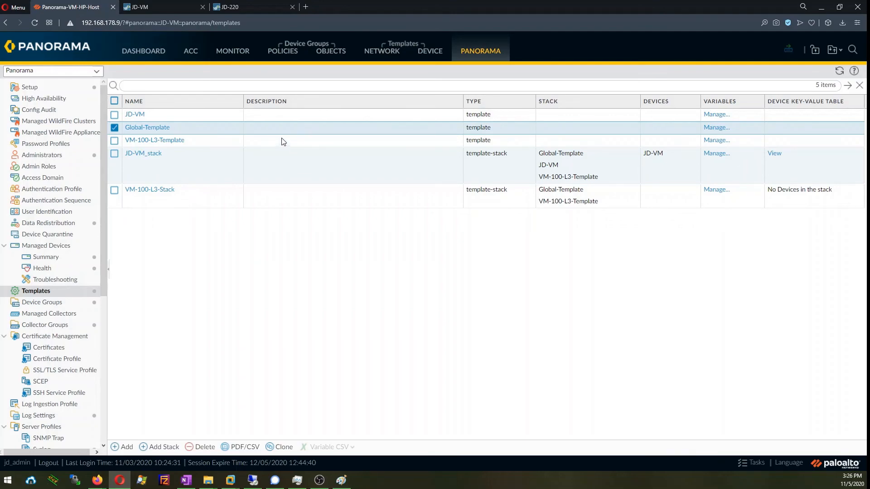
pyautogui.click(287, 120)
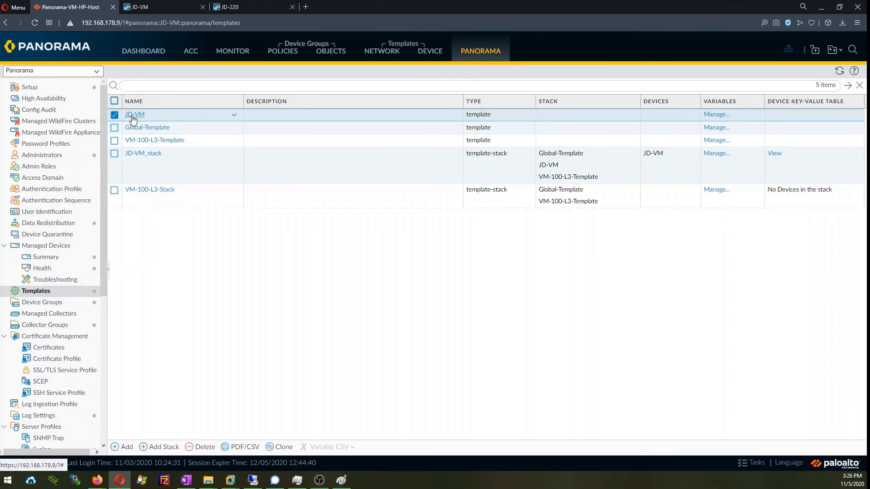
pyautogui.click(182, 166)
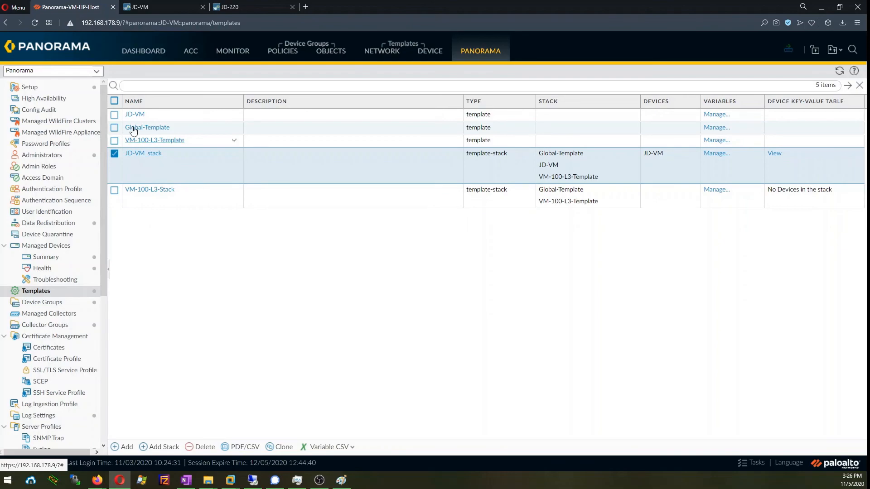
pyautogui.click(114, 154)
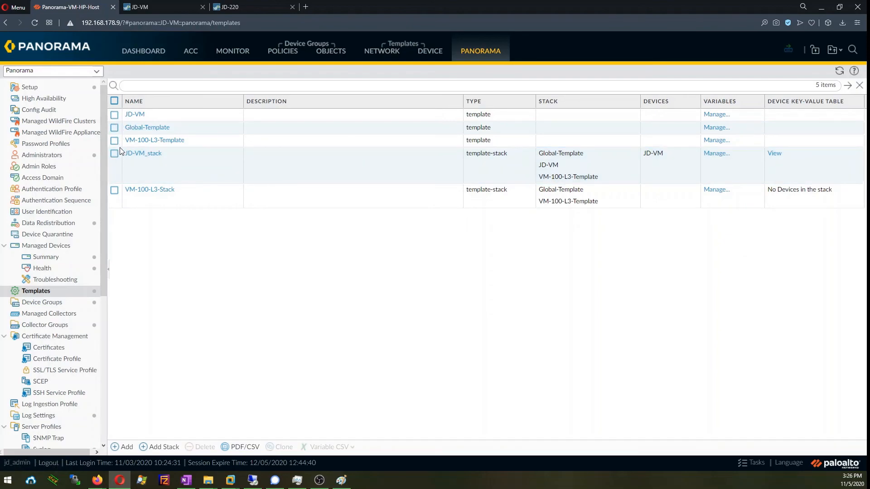
# - Show the network interfaces of the JD-VM template and examine the virtual router and security zone of ethernet1/8
pyautogui.click(388, 51)
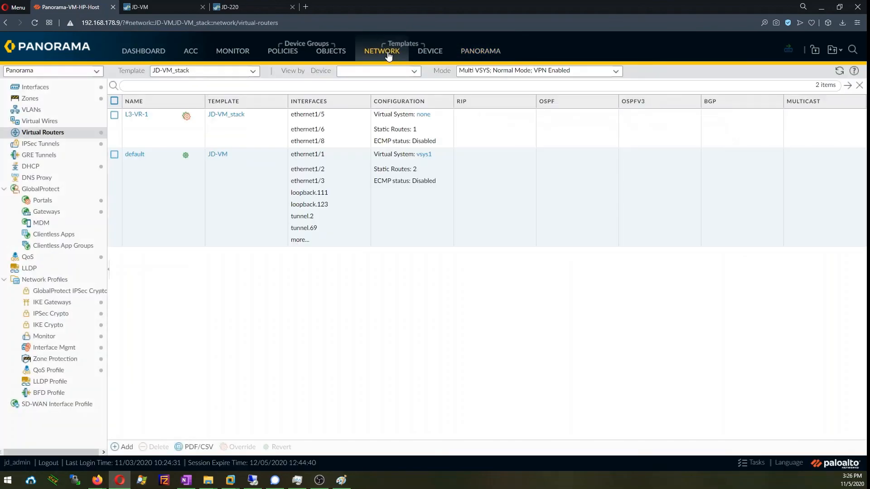
pyautogui.click(253, 74)
pyautogui.click(216, 107)
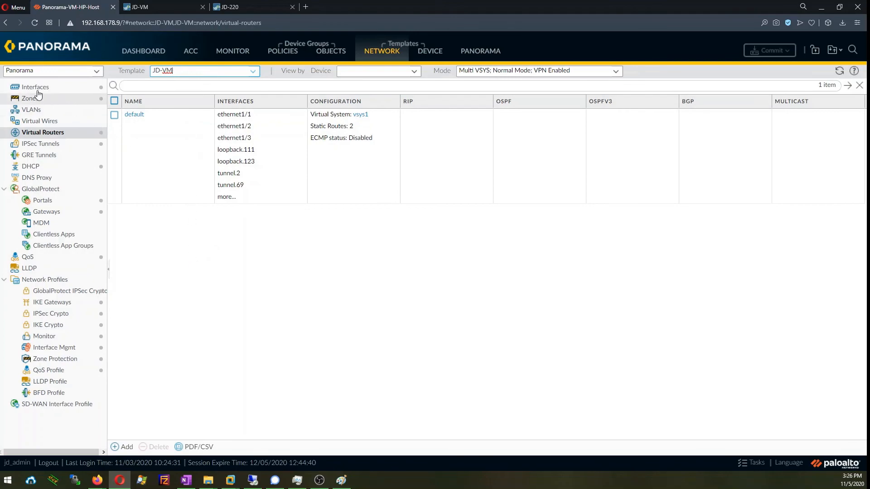
pyautogui.click(230, 163)
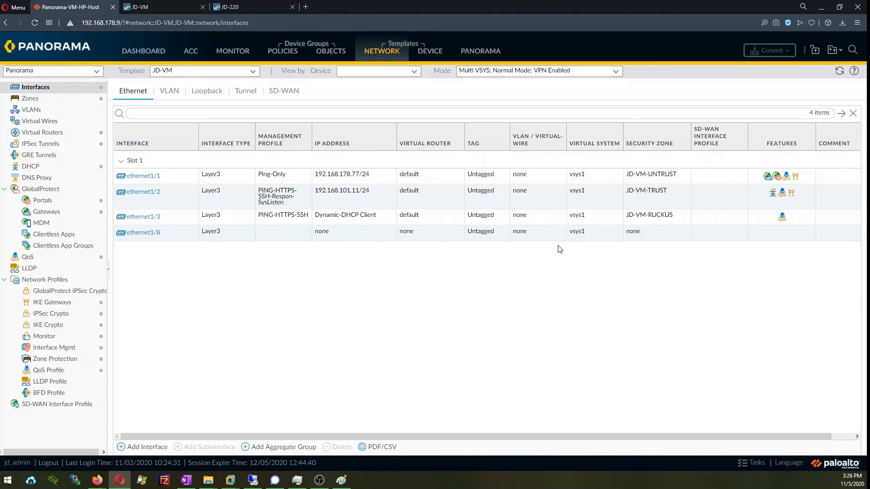
pyautogui.click(405, 232)
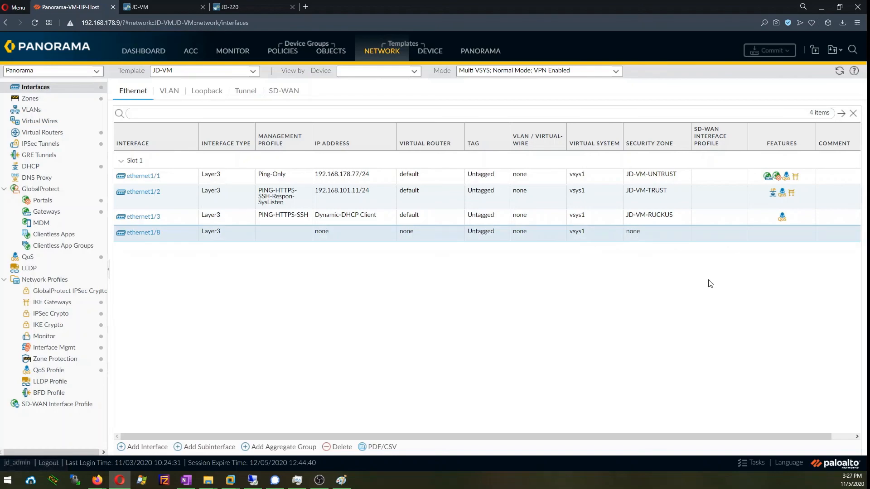
# - Examine the ethernet1/8 override among the interfaces of JD-VM_stack, and switch to the template stack diagram in Paint
pyautogui.click(252, 71)
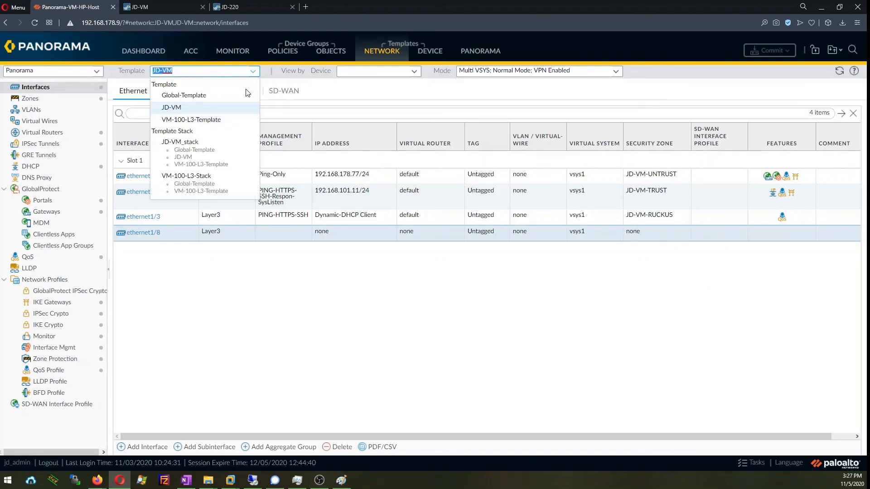
pyautogui.click(221, 155)
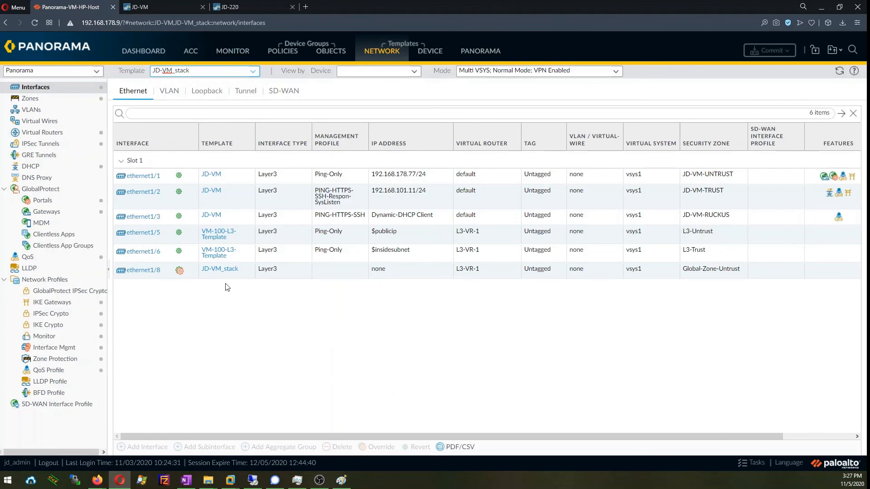
pyautogui.click(223, 277)
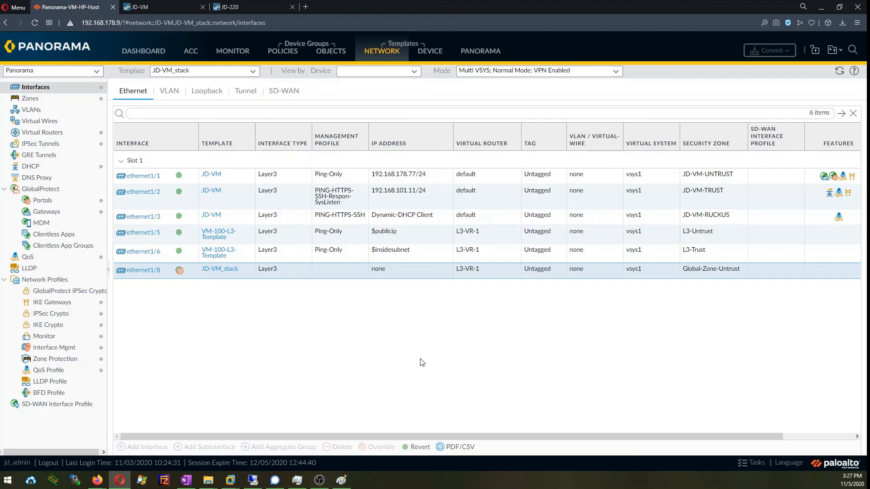
pyautogui.click(342, 480)
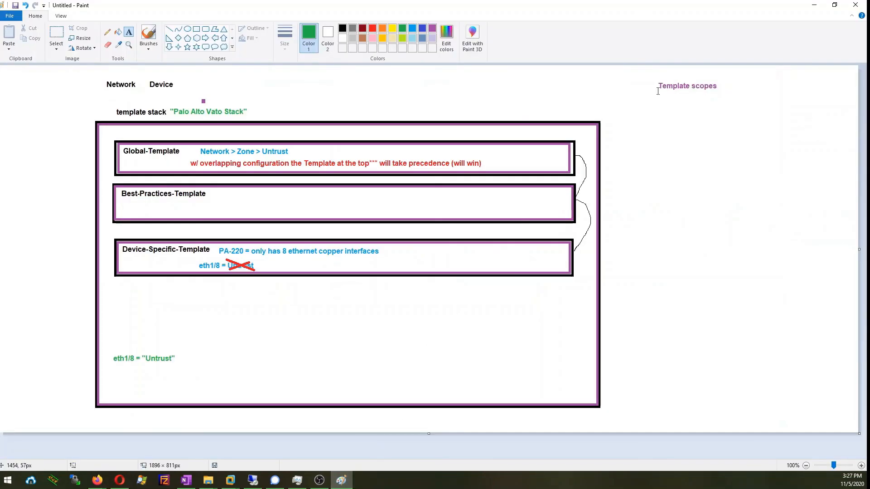